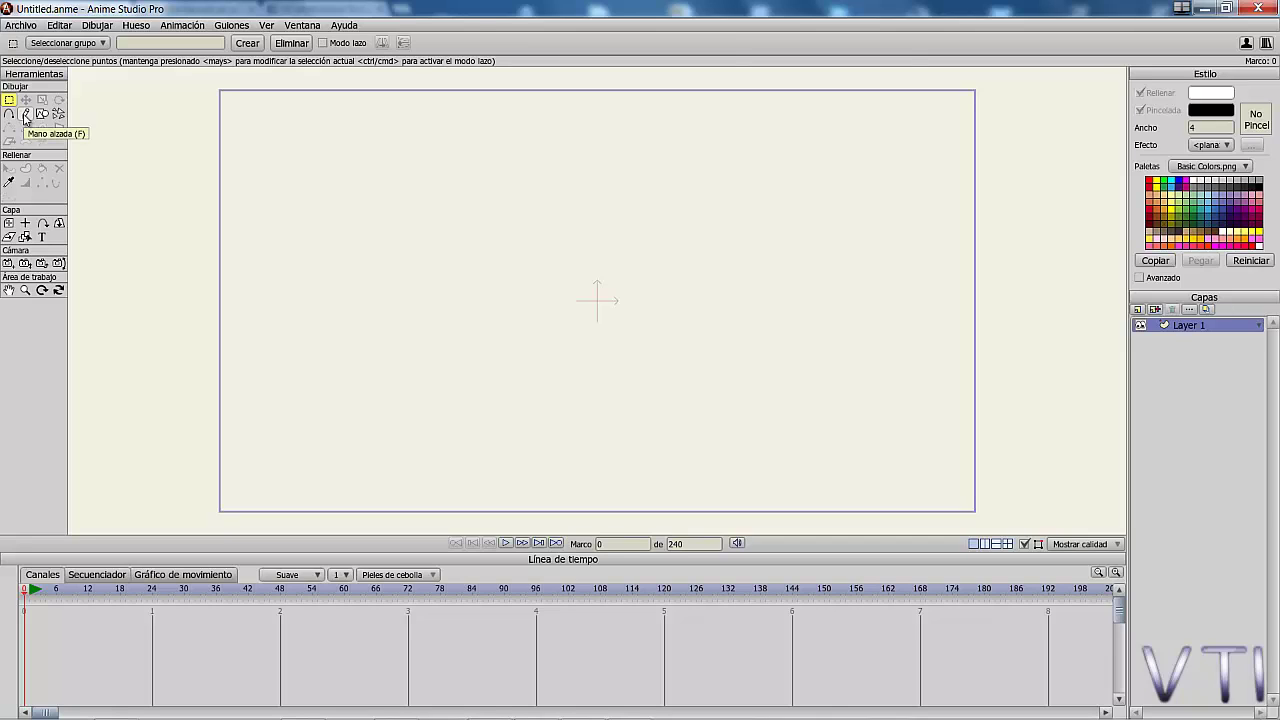
# Step: Draw a closed, rounded Freehand shape in the canvas's upper left with automatic closing enabled, and turn automatic closing off again
pyautogui.click(26, 115)
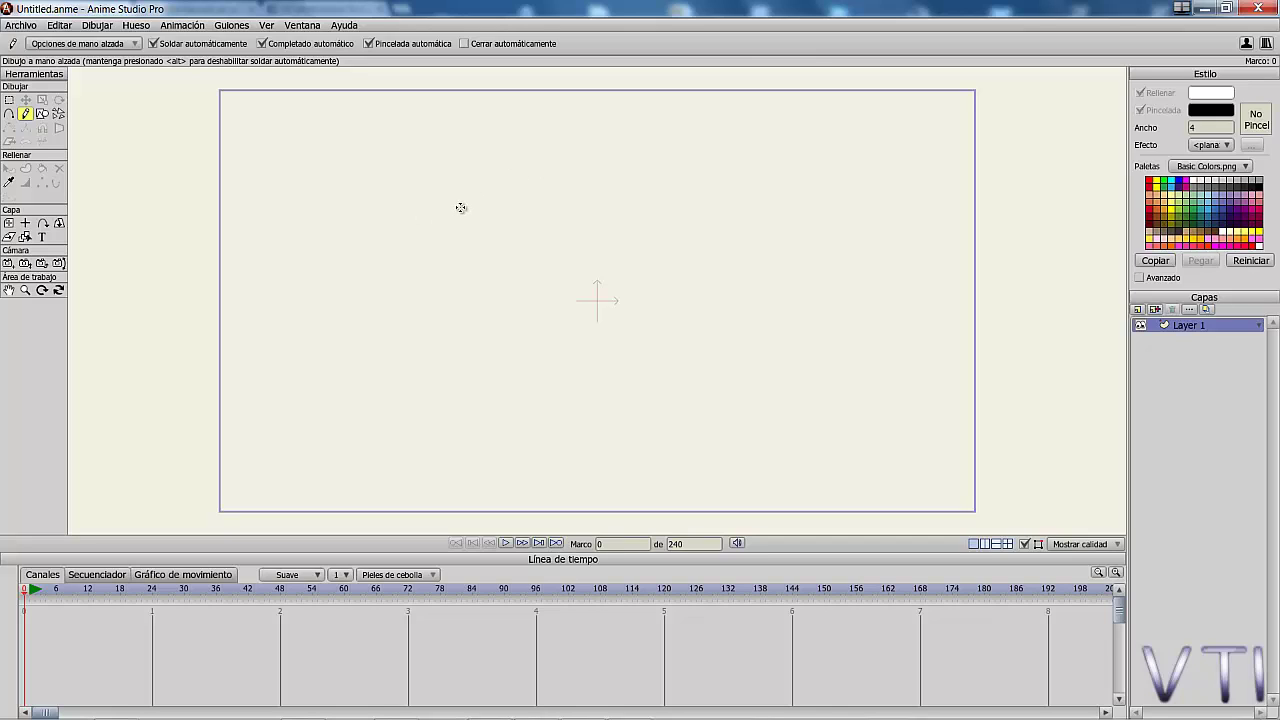
pyautogui.click(465, 44)
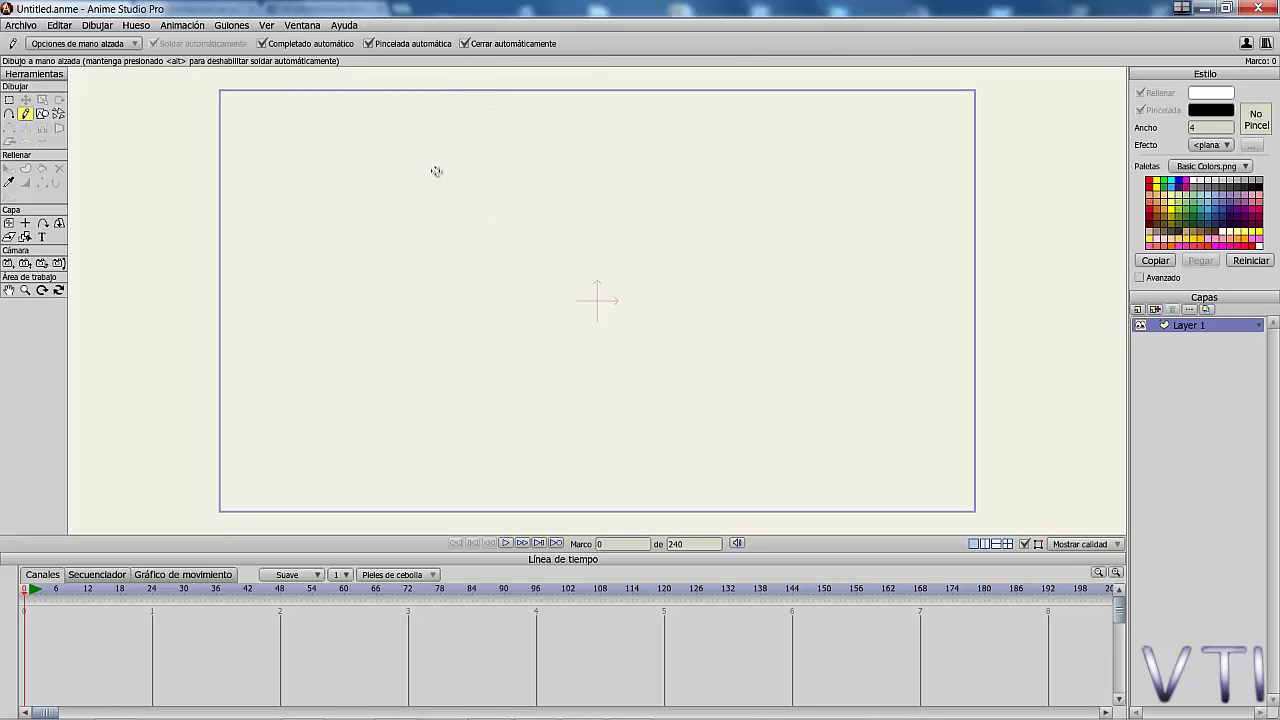
pyautogui.moveTo(428, 152)
pyautogui.mouseDown()
pyautogui.moveTo(382, 173)
pyautogui.moveTo(376, 246)
pyautogui.moveTo(391, 276)
pyautogui.moveTo(454, 300)
pyautogui.moveTo(494, 294)
pyautogui.moveTo(525, 259)
pyautogui.moveTo(509, 160)
pyautogui.mouseUp()
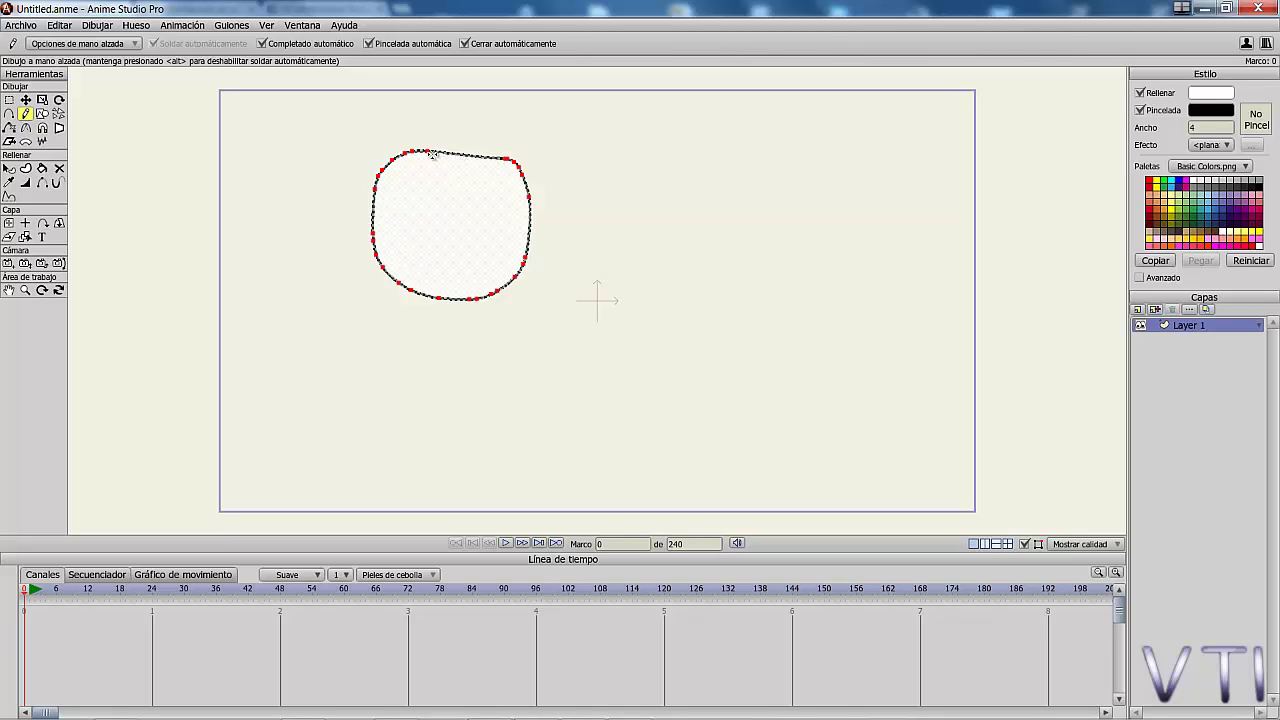
pyautogui.click(464, 44)
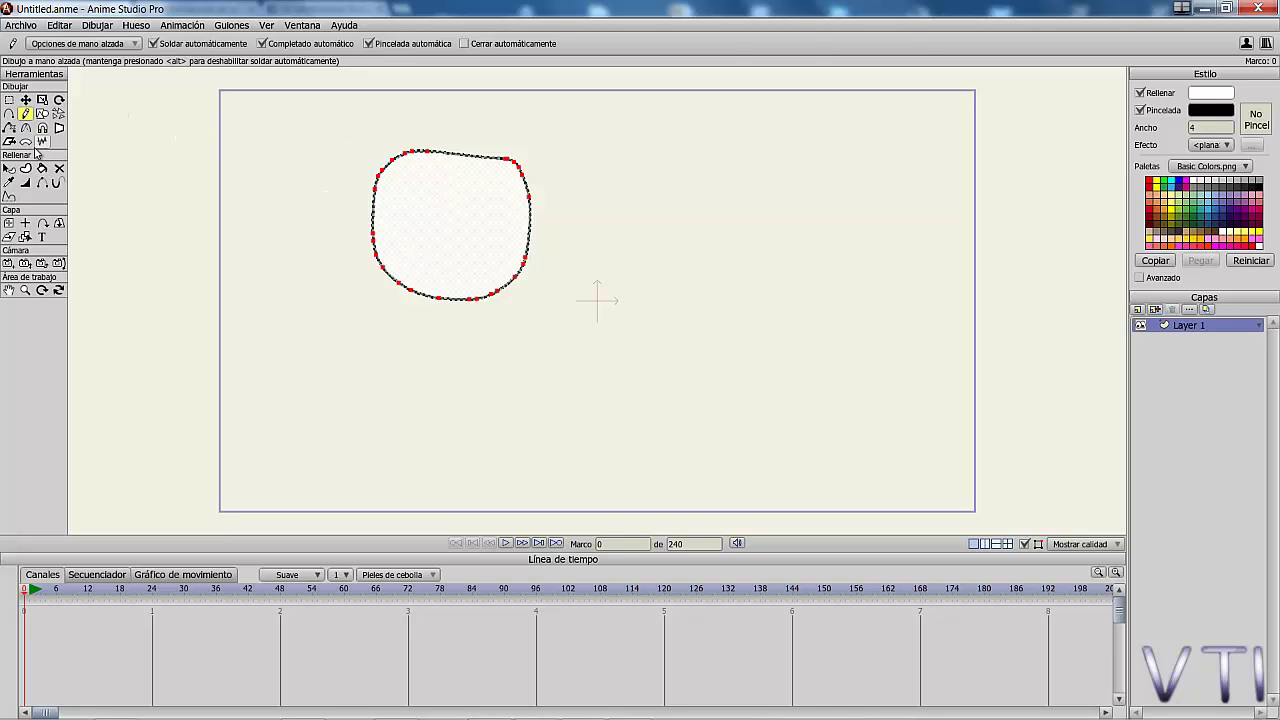
# Step: Draw a tall rectangle in the canvas's upper right and a Freehand curve welded to the rectangle's upper-left corner
pyautogui.click(42, 114)
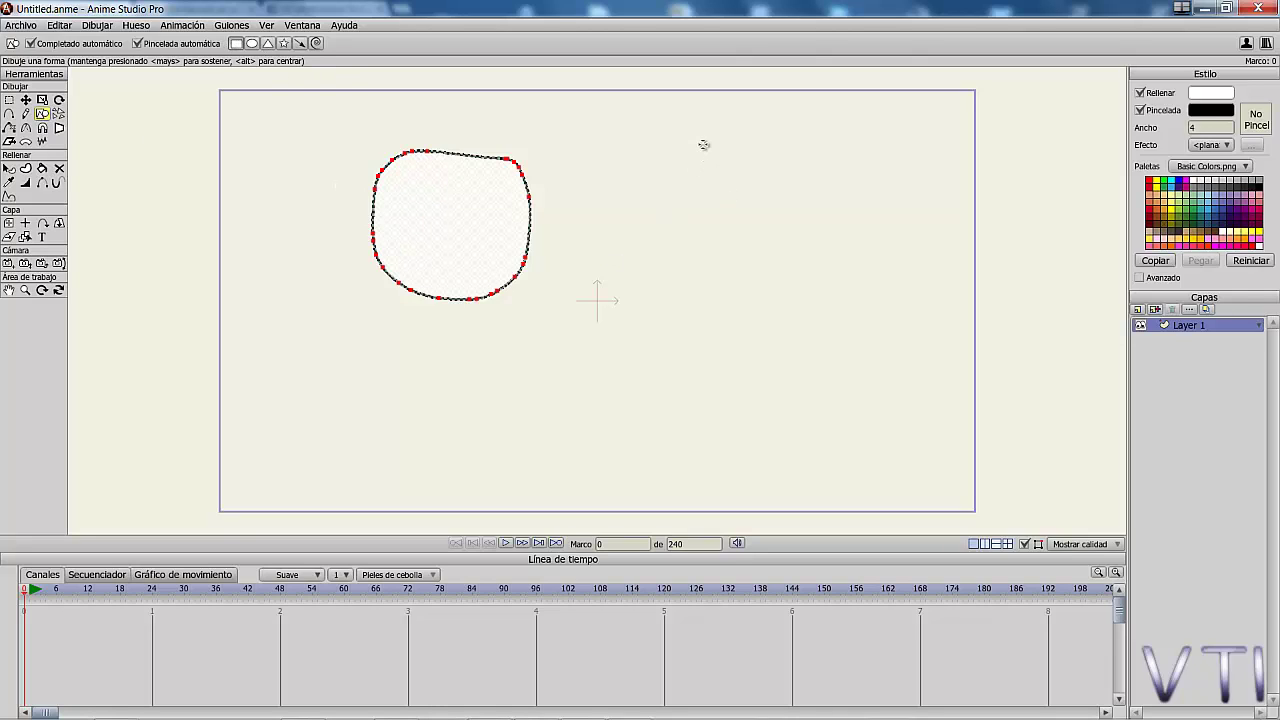
pyautogui.moveTo(706, 145); pyautogui.dragTo(840, 322)
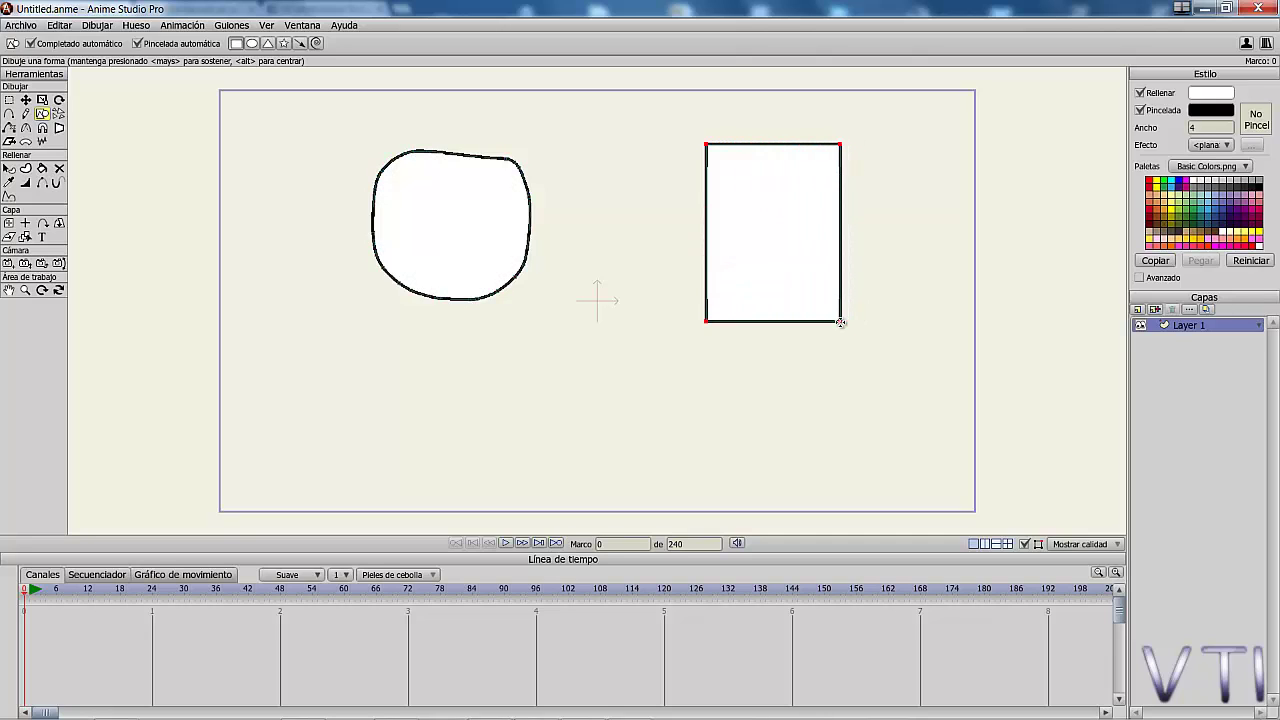
pyautogui.click(25, 113)
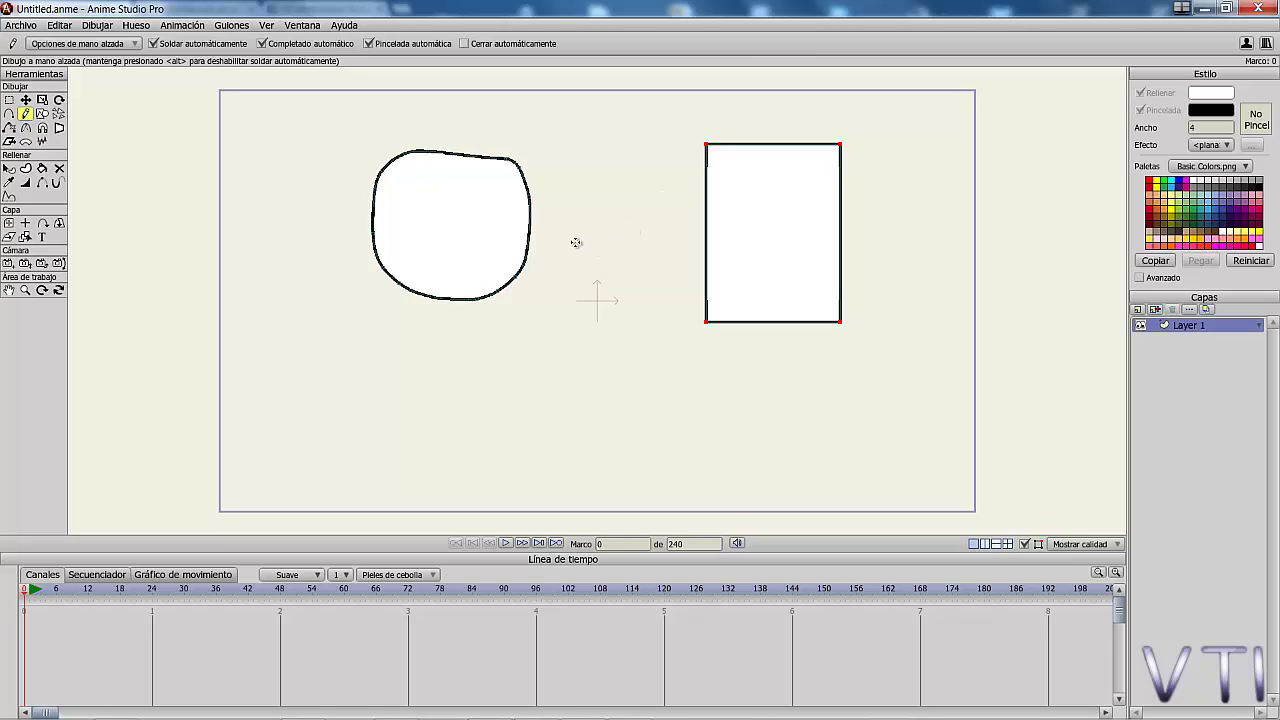
pyautogui.moveTo(576, 240)
pyautogui.mouseDown()
pyautogui.moveTo(638, 208)
pyautogui.moveTo(698, 148)
pyautogui.mouseUp()
pyautogui.moveTo(706, 145); pyautogui.dragTo(706, 145)
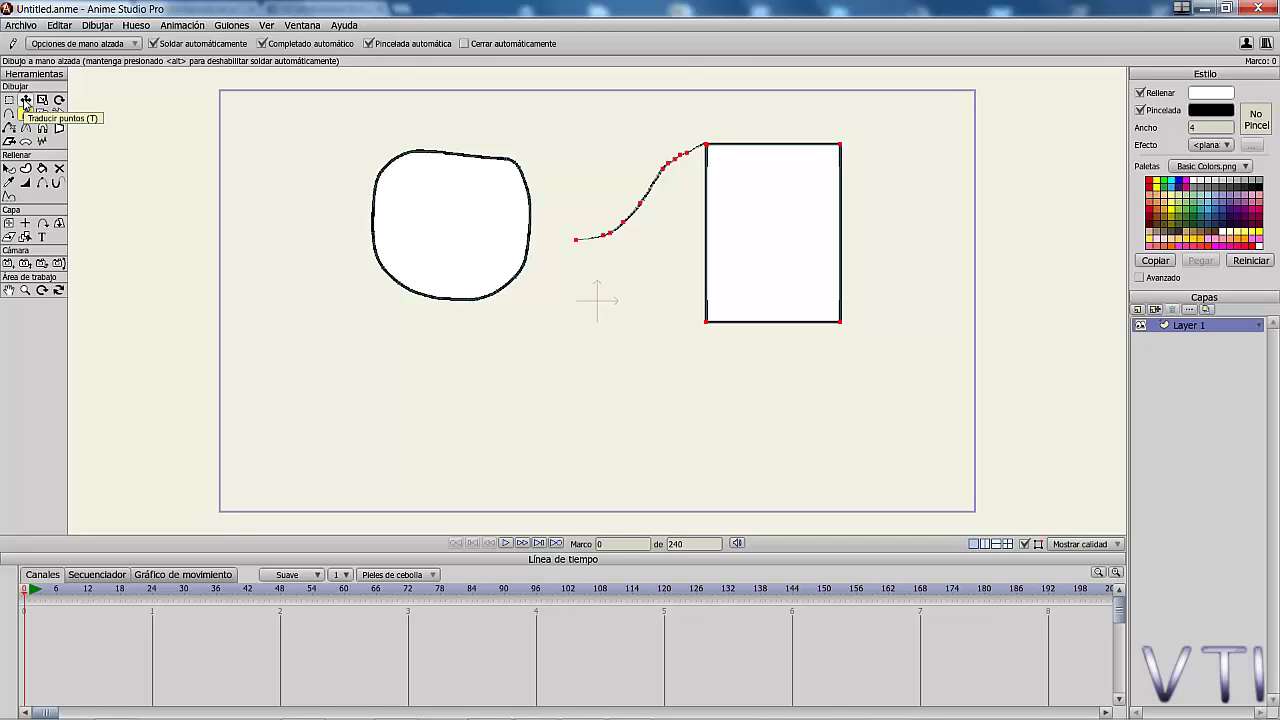
# Step: Move the points of the joined rectangle and curve slightly down and to the right
pyautogui.click(26, 101)
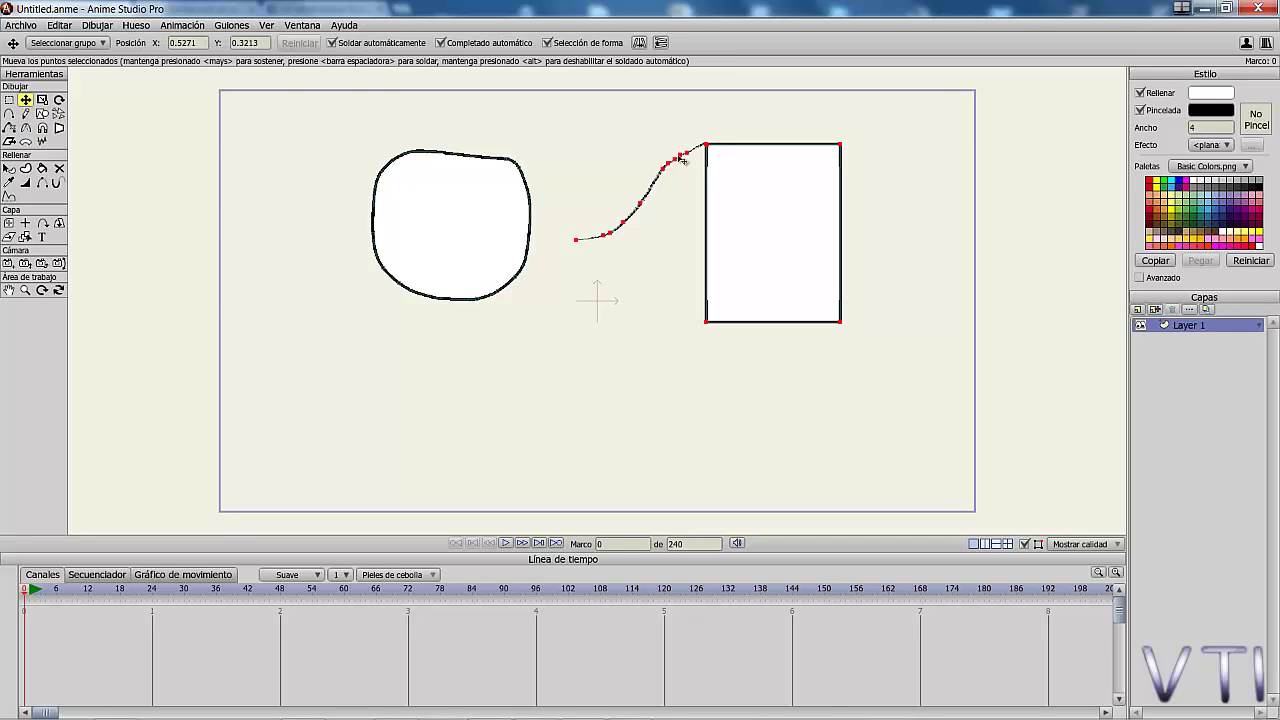
pyautogui.moveTo(697, 150); pyautogui.dragTo(712, 178)
pyautogui.click(752, 196)
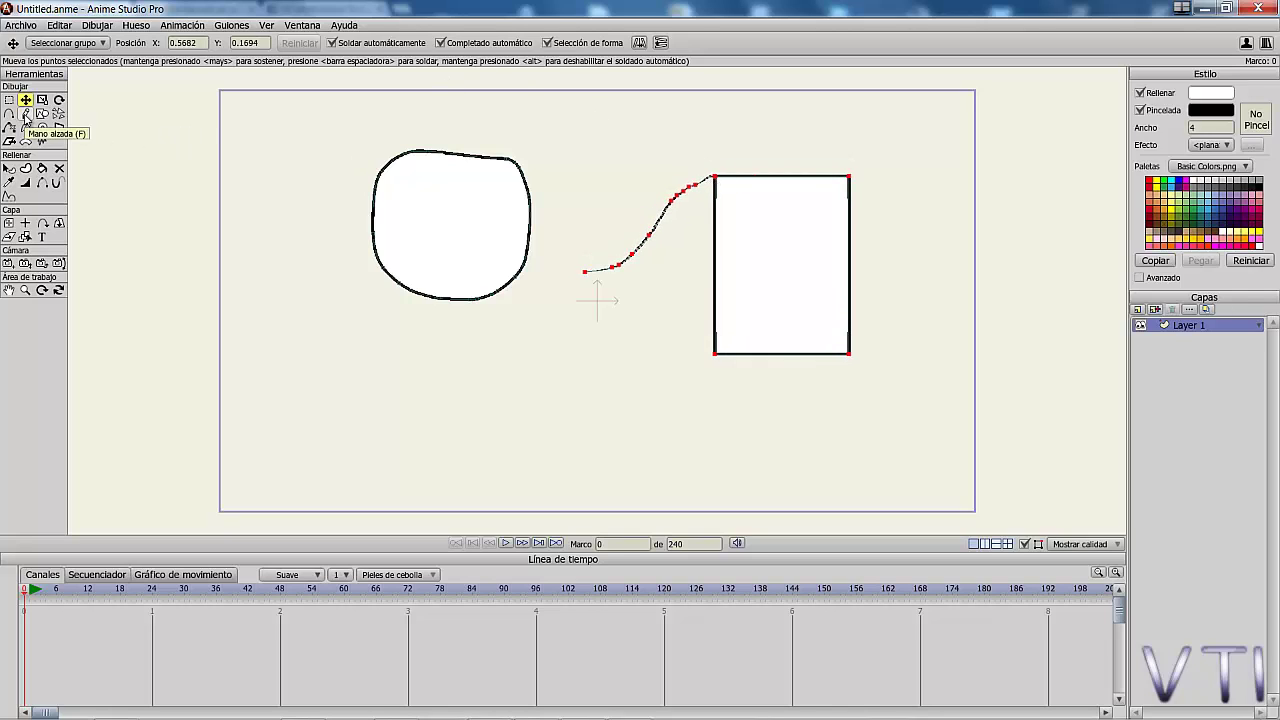
# Step: Draw a Freehand curve below the rounded shape using pen-pressure width, 75% width variation and tapered start and end
pyautogui.click(25, 115)
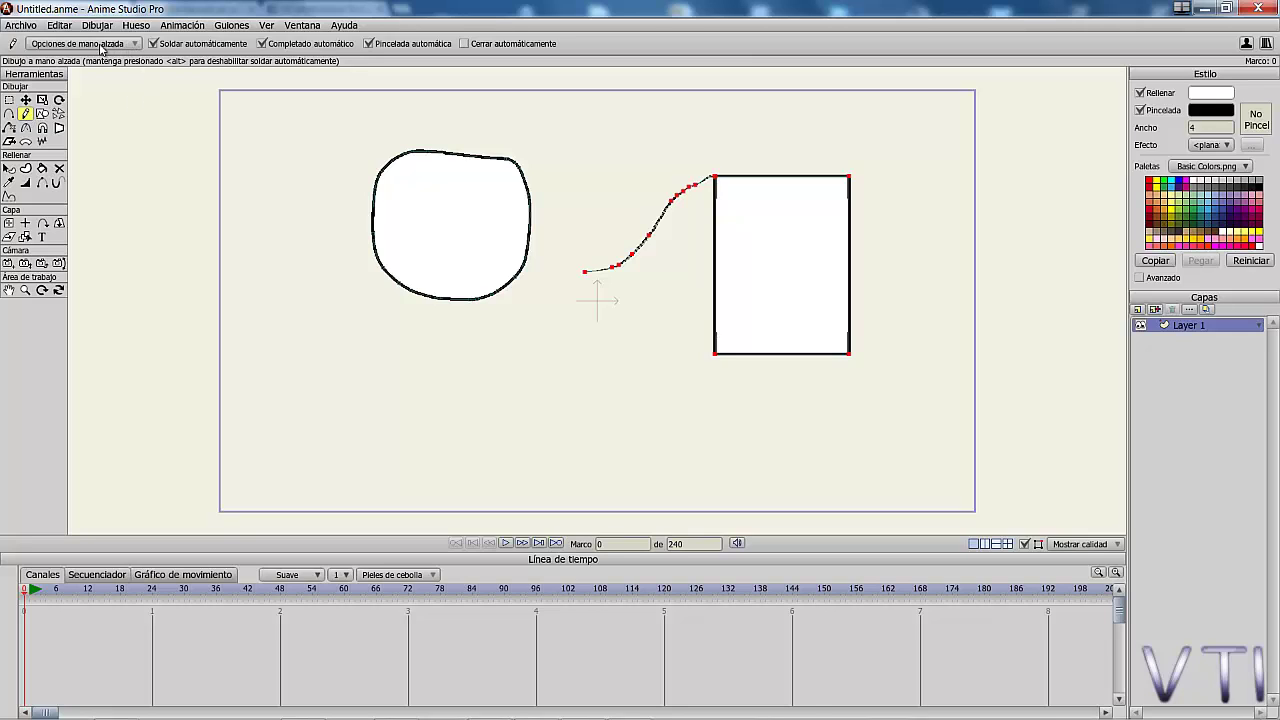
pyautogui.click(115, 47)
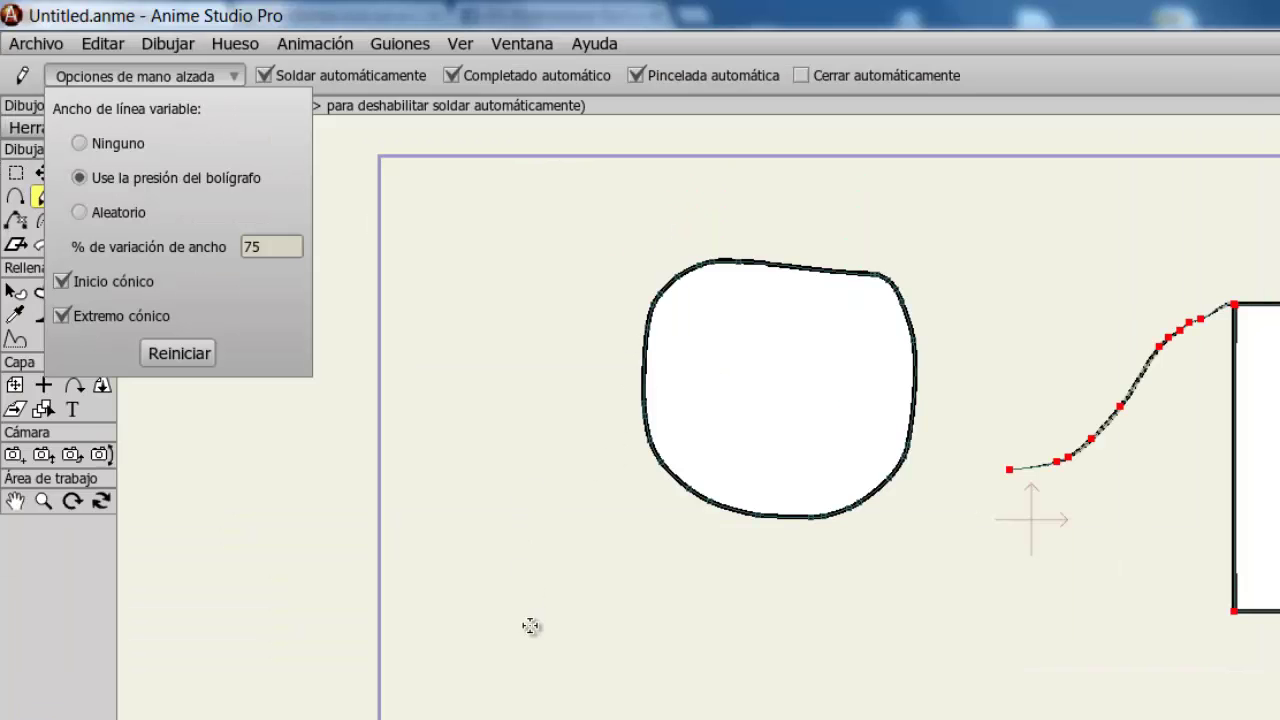
pyautogui.moveTo(305, 360); pyautogui.dragTo(339, 402)
pyautogui.moveTo(568, 688)
pyautogui.mouseDown()
pyautogui.moveTo(871, 718)
pyautogui.moveTo(949, 700)
pyautogui.mouseUp()
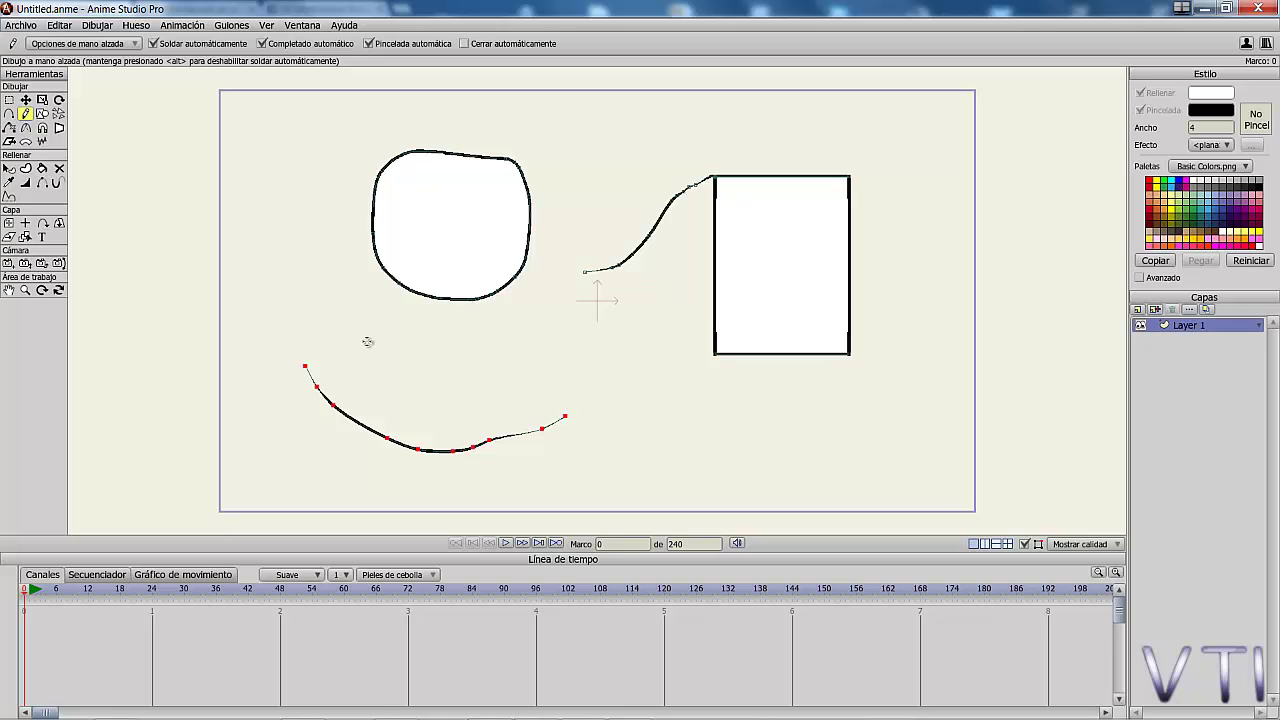
# Step: Set the Freehand variable line width to Aleatorio and draw one curve just below the rounded shape and another below the rectangle
pyautogui.click(116, 47)
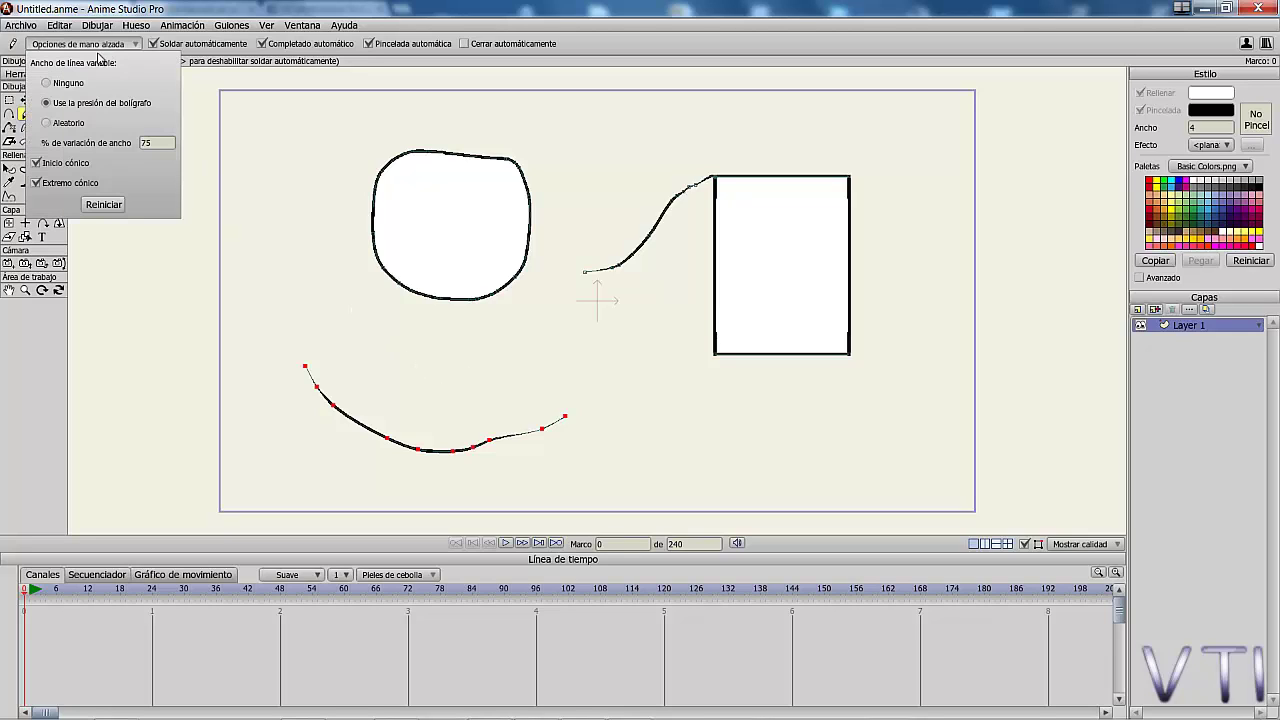
pyautogui.click(110, 107)
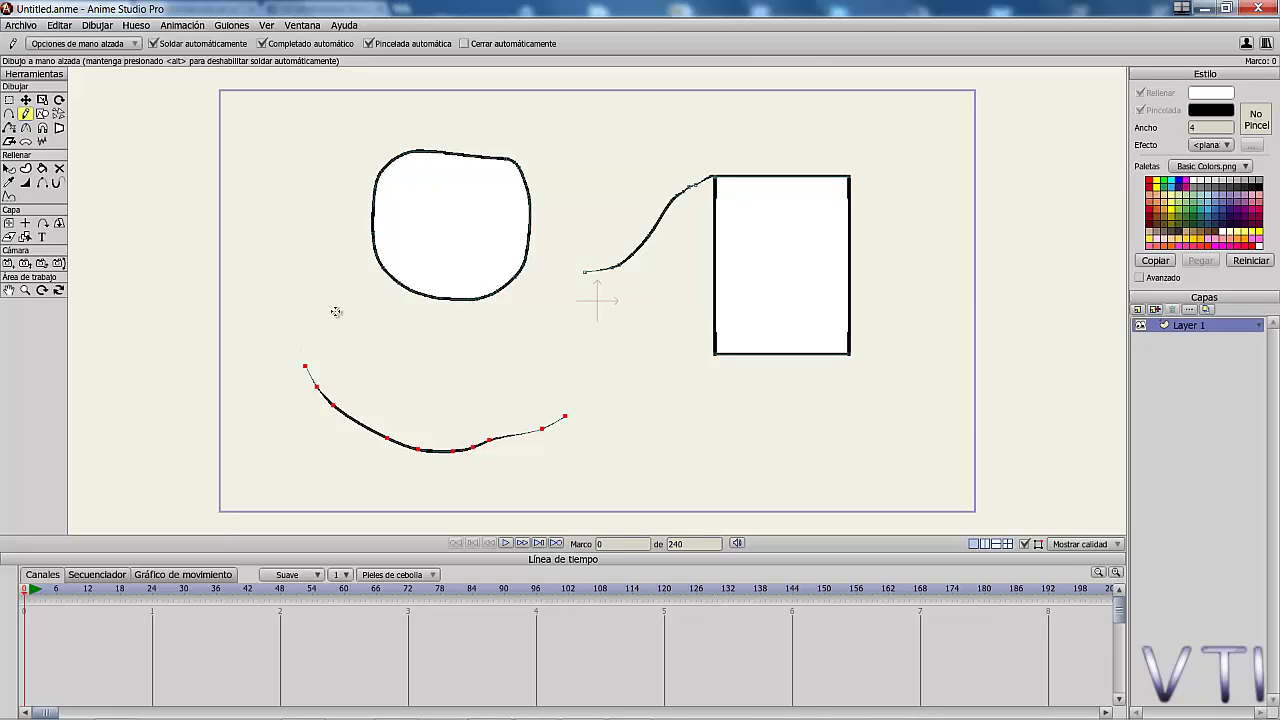
pyautogui.moveTo(341, 311)
pyautogui.mouseDown()
pyautogui.moveTo(419, 348)
pyautogui.moveTo(492, 346)
pyautogui.moveTo(564, 320)
pyautogui.mouseUp()
pyautogui.moveTo(565, 317); pyautogui.dragTo(563, 320)
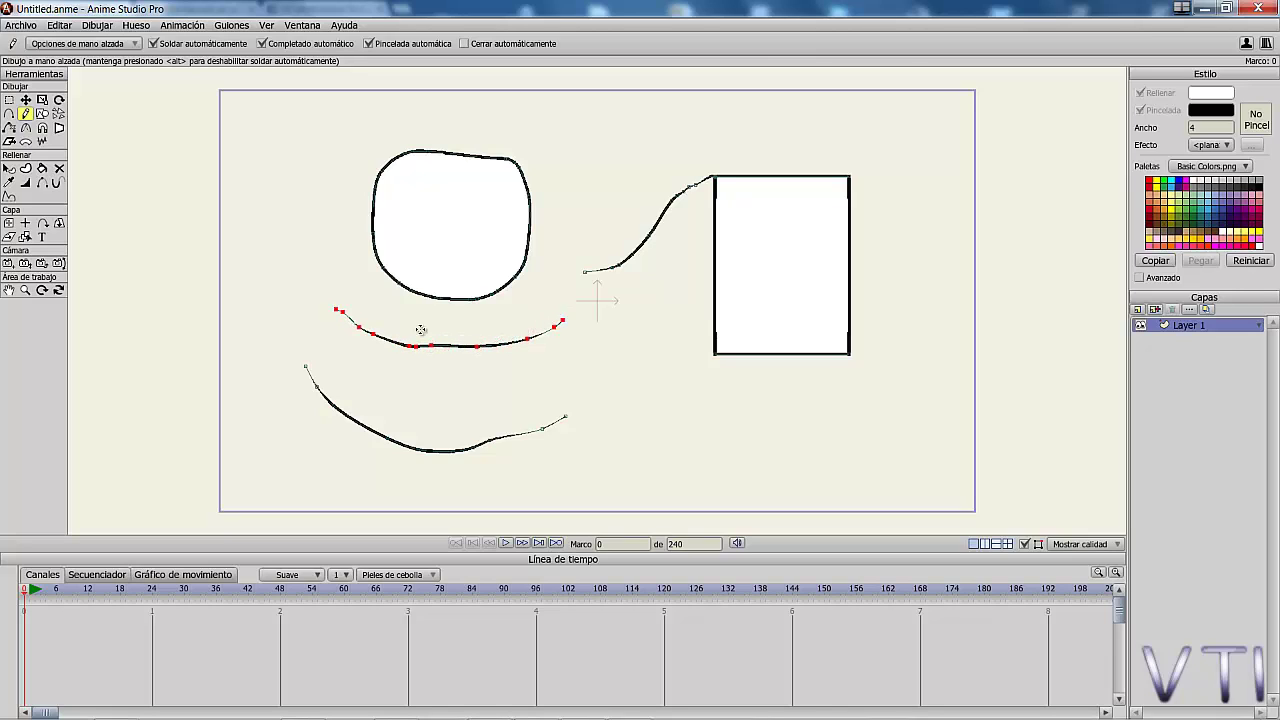
pyautogui.click(133, 45)
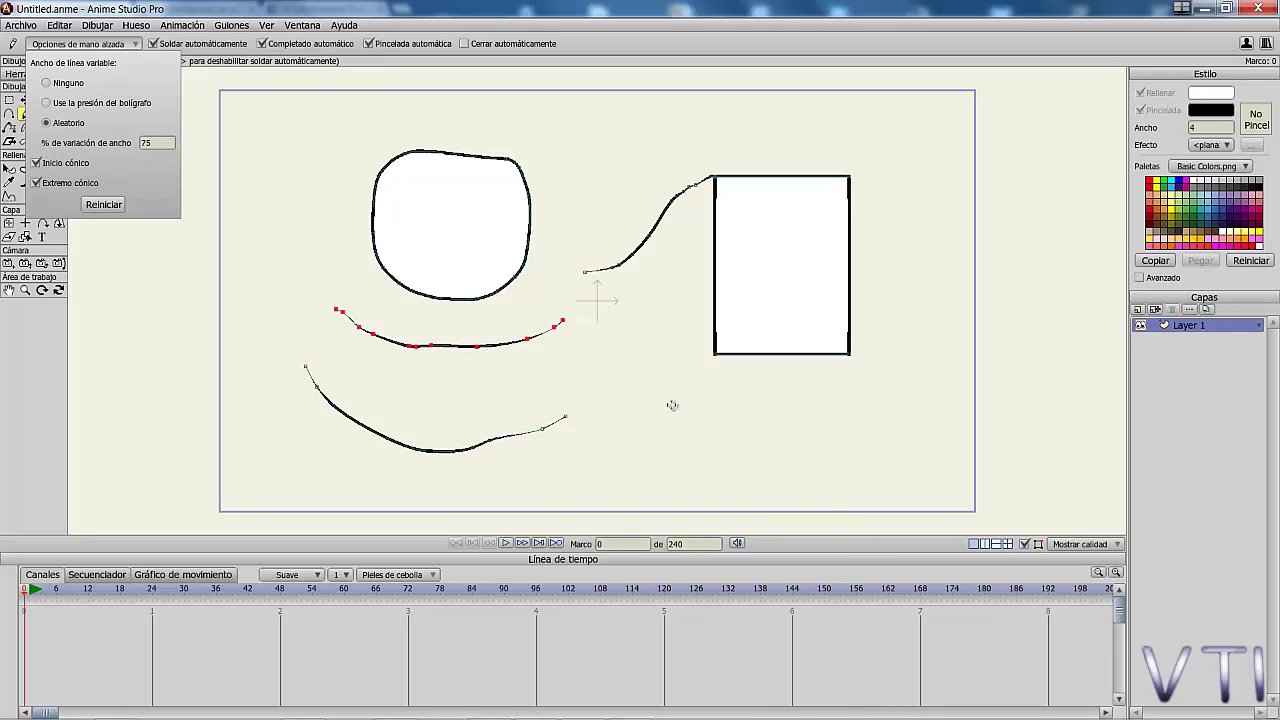
pyautogui.moveTo(671, 404)
pyautogui.mouseDown()
pyautogui.moveTo(820, 436)
pyautogui.moveTo(846, 431)
pyautogui.moveTo(908, 353)
pyautogui.mouseUp()
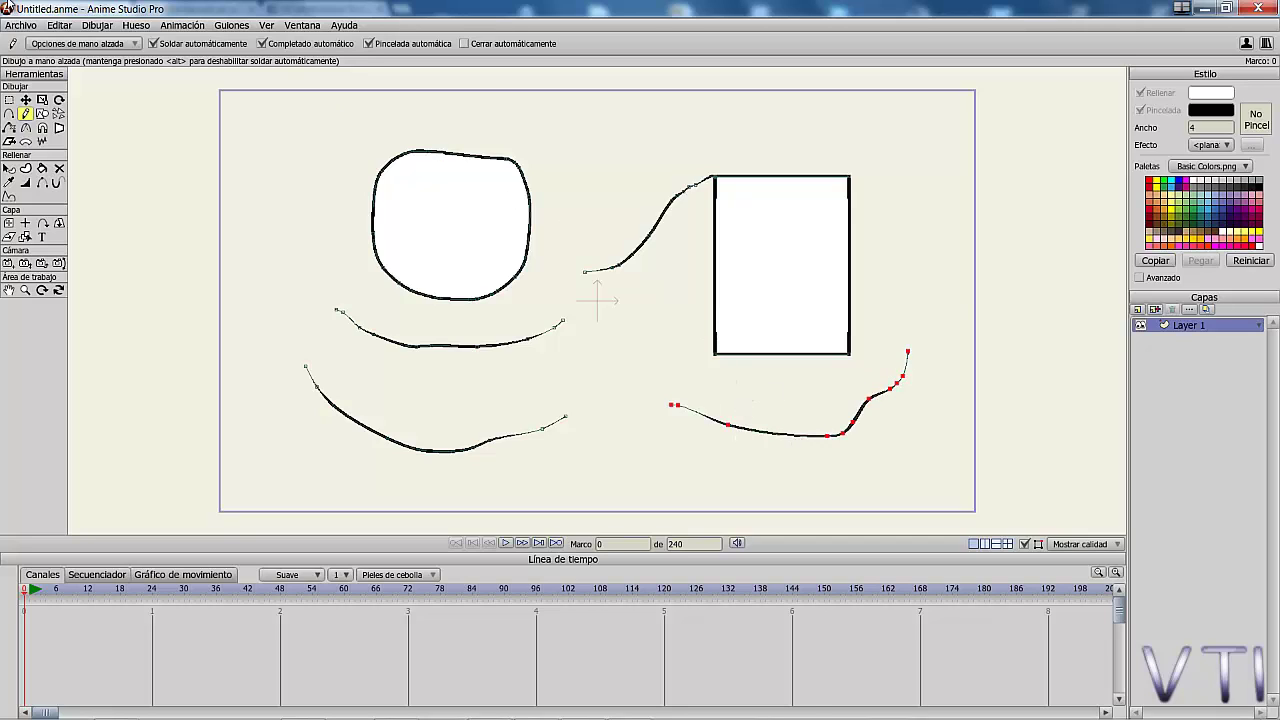
# Step: Turn off the tapered start (Inicio cónico) for Freehand lines and draw a long wavy line above the rectangle
pyautogui.click(78, 43)
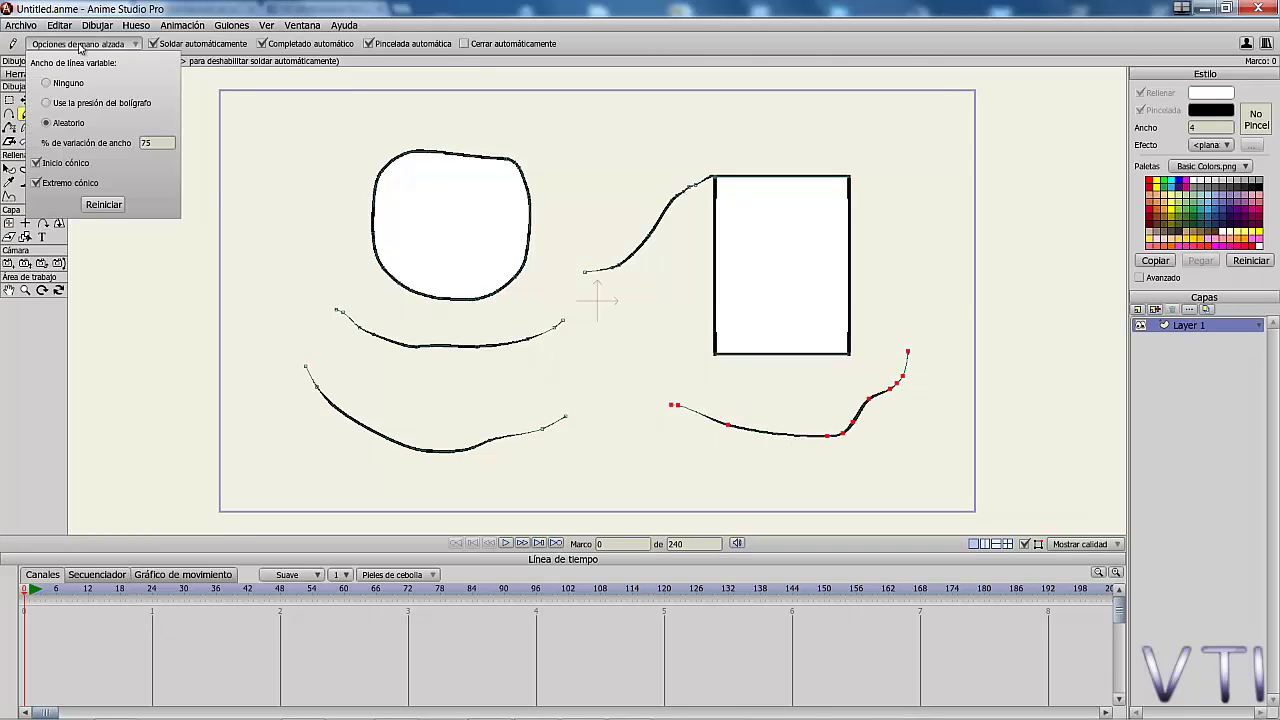
pyautogui.click(36, 164)
pyautogui.moveTo(560, 134)
pyautogui.mouseDown()
pyautogui.moveTo(689, 153)
pyautogui.moveTo(893, 146)
pyautogui.mouseUp()
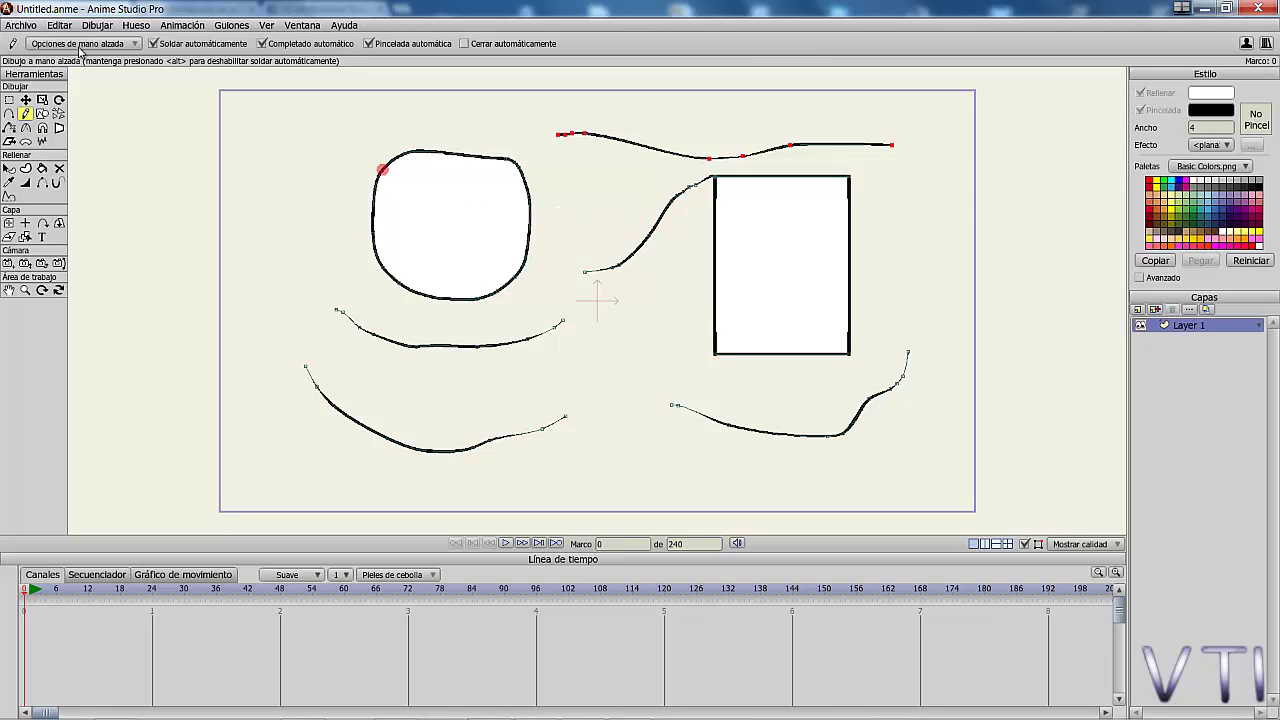
# Step: Create a new document without saving the changes to the current one
pyautogui.click(27, 27)
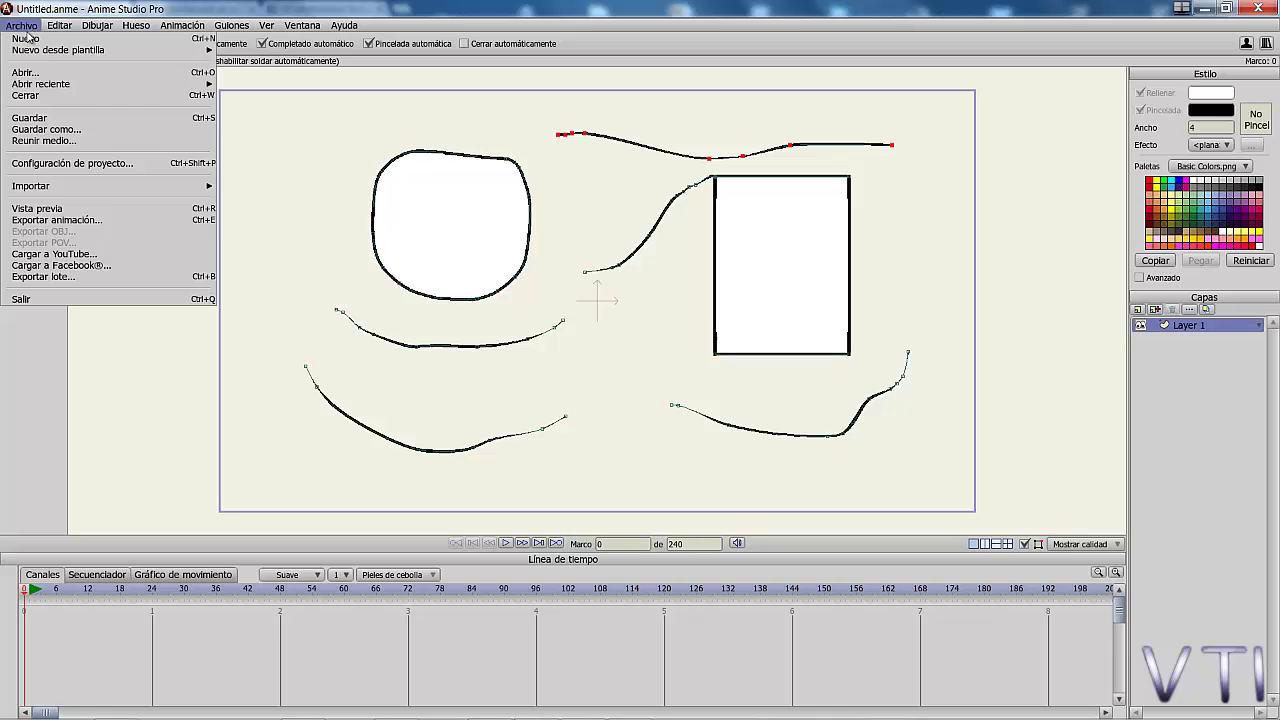
pyautogui.click(30, 40)
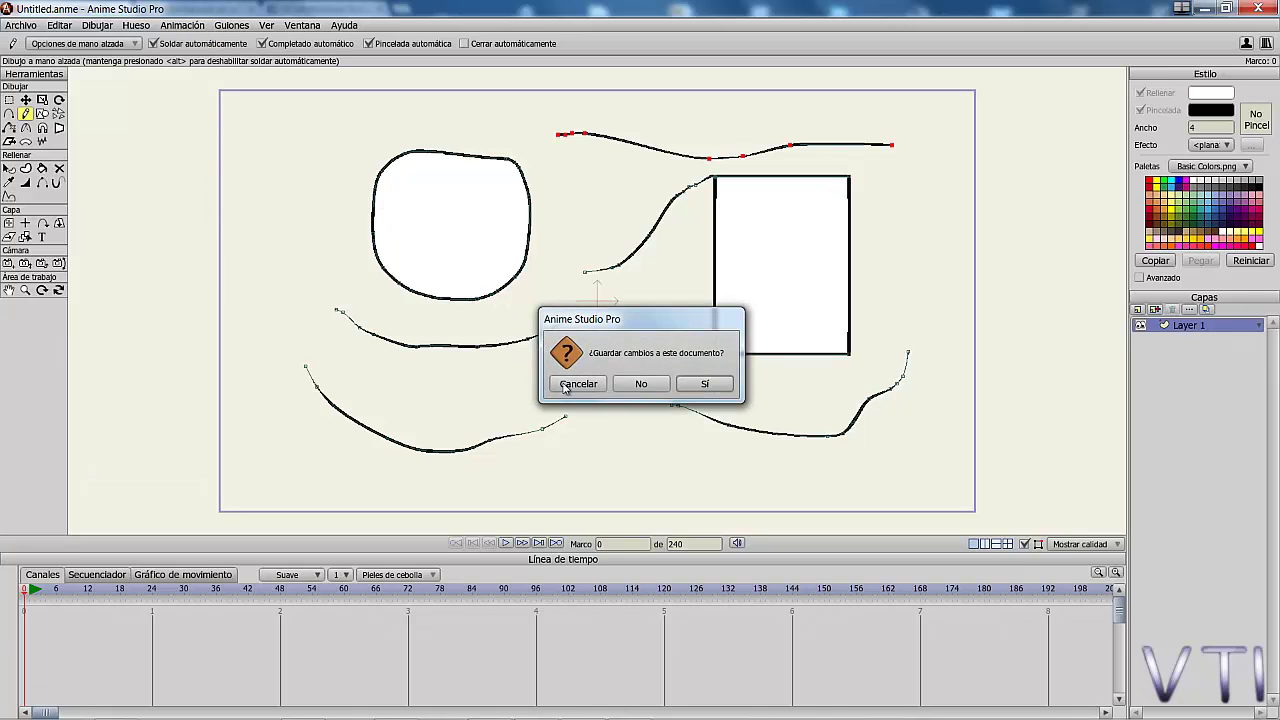
pyautogui.click(664, 386)
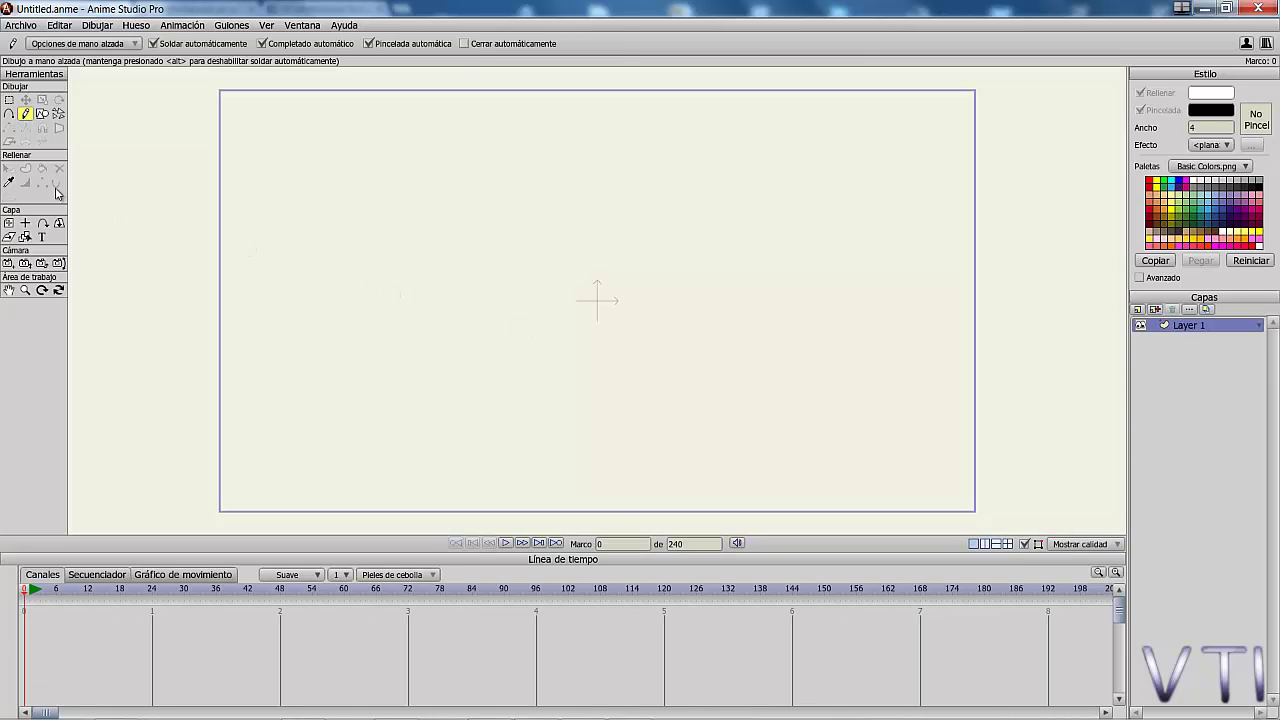
# Step: Set the fill color to dark red A00E0E and draw a tall rectangle centered on the canvas
pyautogui.click(42, 114)
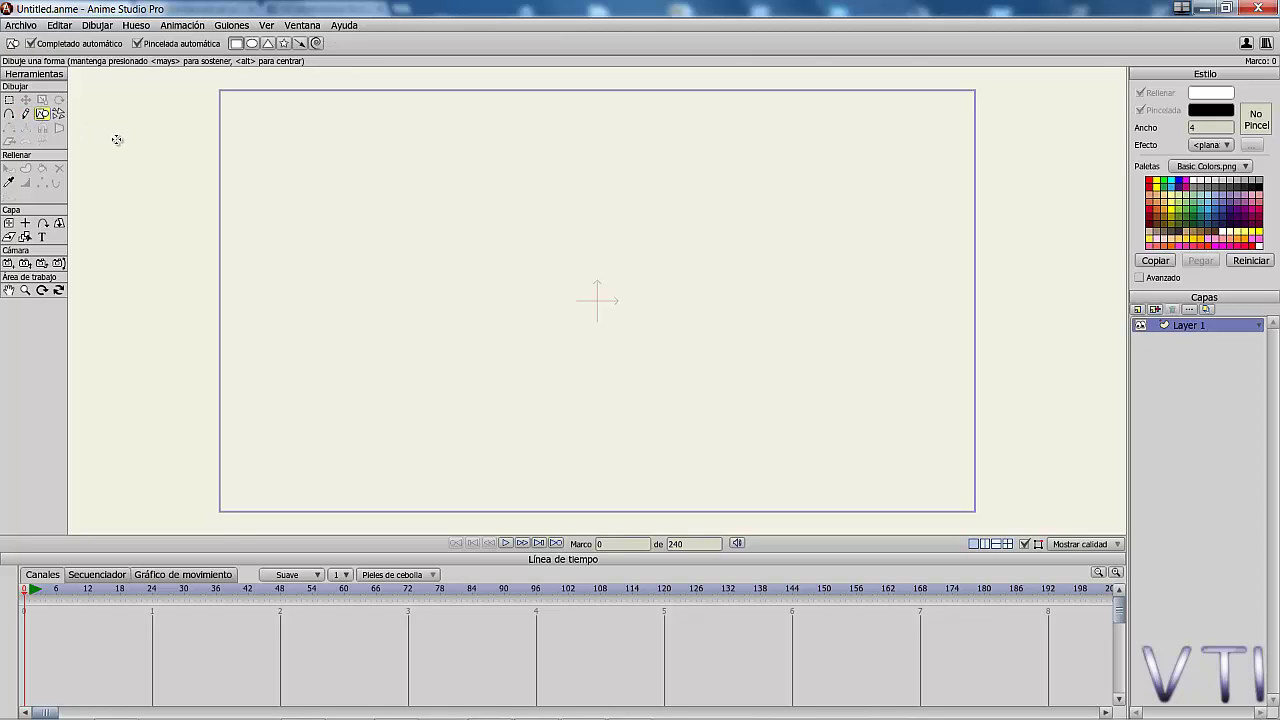
pyautogui.click(243, 46)
pyautogui.click(1214, 96)
pyautogui.click(643, 378)
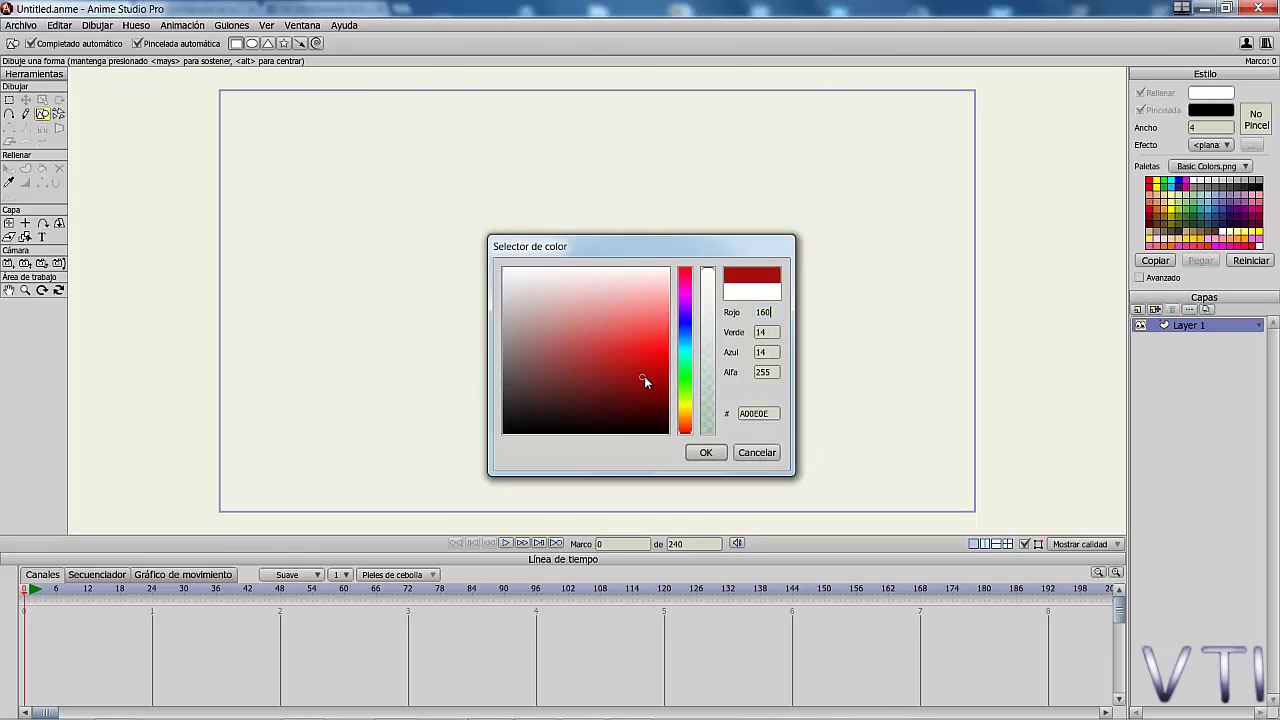
pyautogui.click(703, 452)
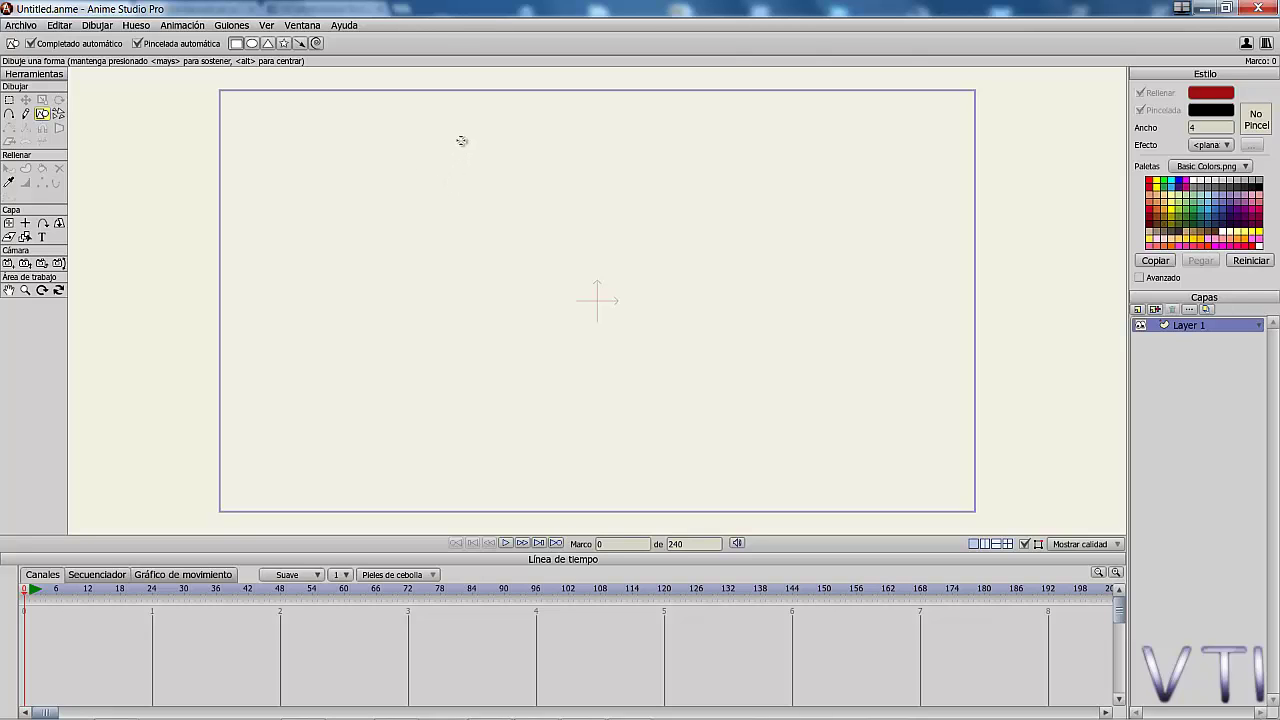
pyautogui.moveTo(462, 126); pyautogui.dragTo(730, 488)
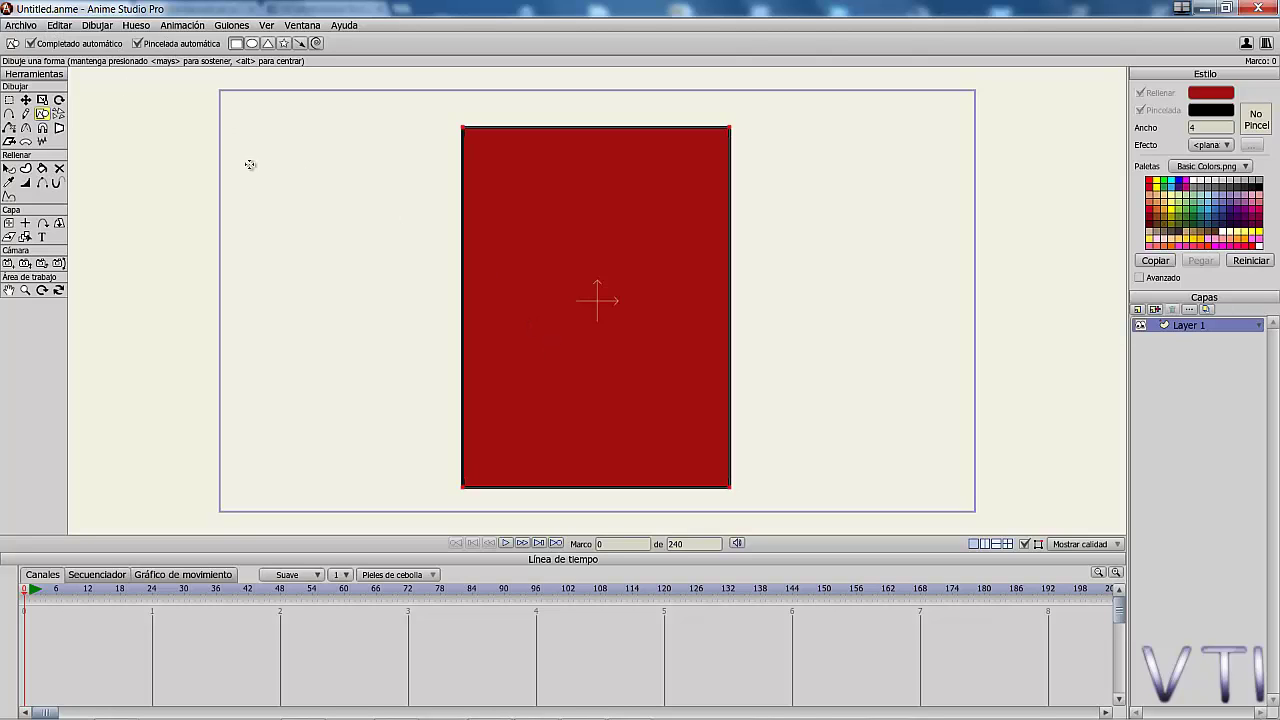
# Step: Draw two Freehand curves that cross the red rectangle from side to side, one near its top and one near its base
pyautogui.click(25, 114)
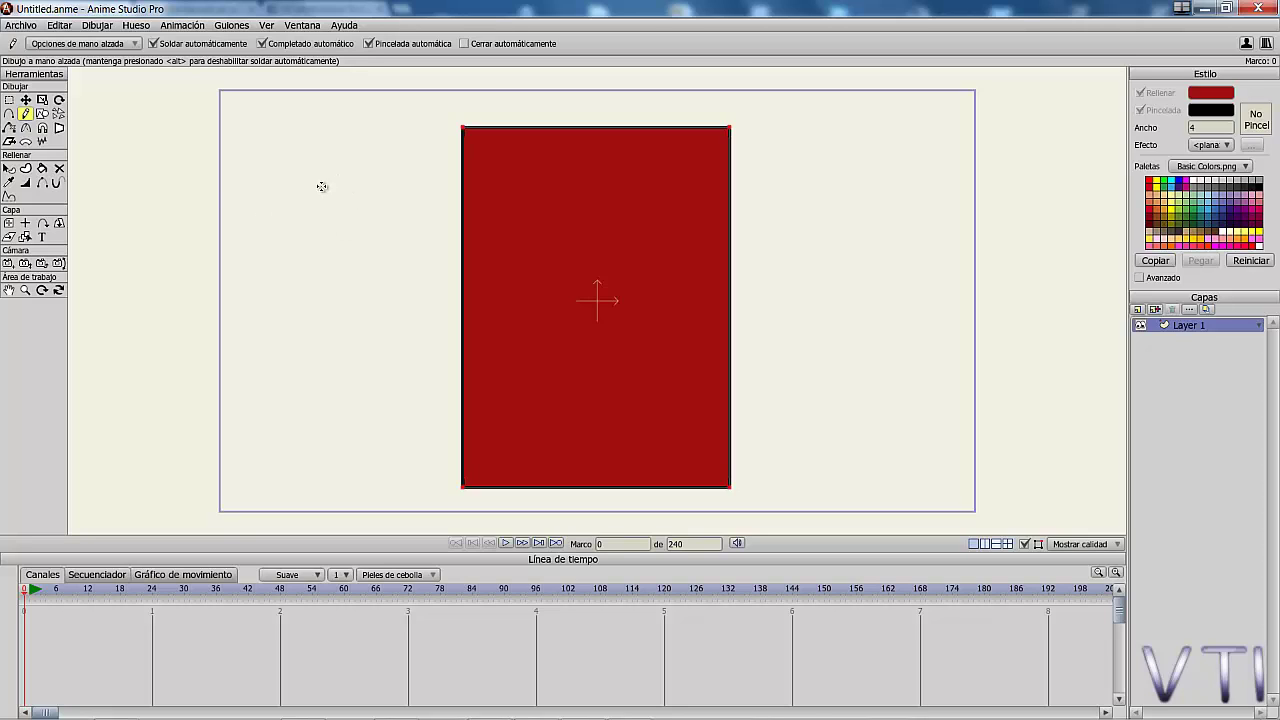
pyautogui.click(132, 45)
pyautogui.moveTo(308, 195)
pyautogui.mouseDown()
pyautogui.moveTo(378, 228)
pyautogui.moveTo(456, 242)
pyautogui.moveTo(656, 248)
pyautogui.moveTo(855, 200)
pyautogui.mouseUp()
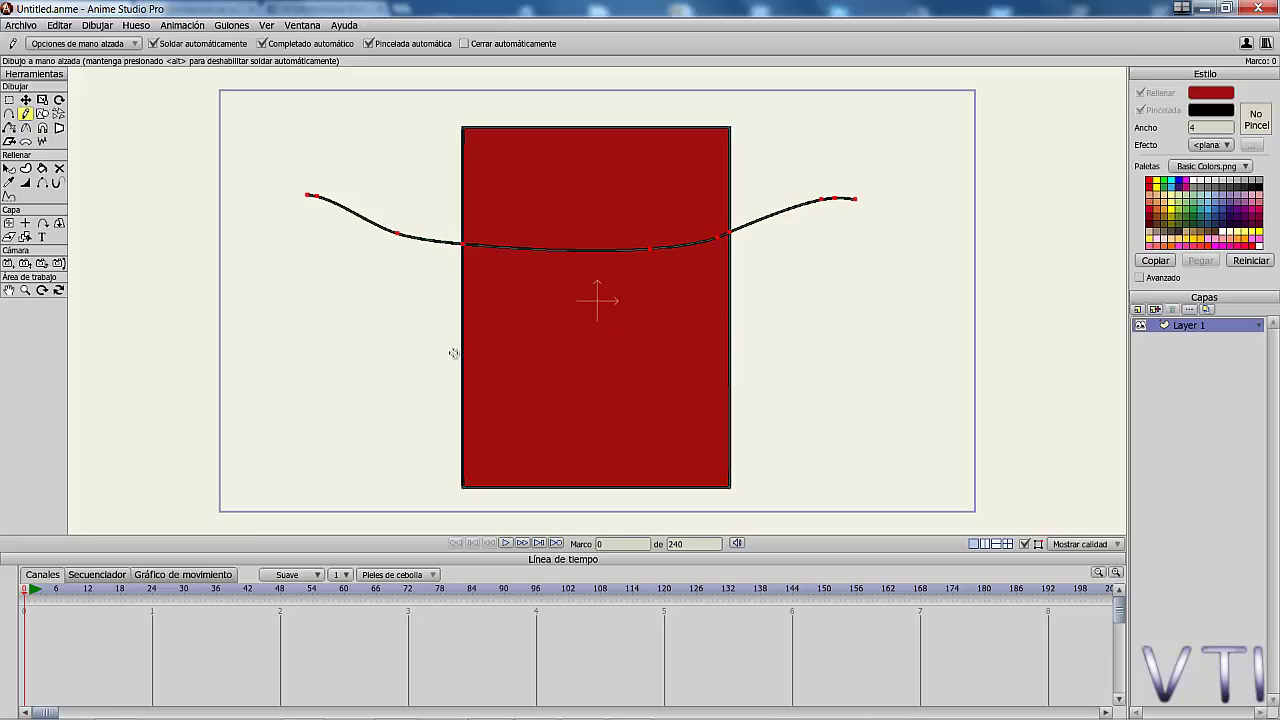
pyautogui.moveTo(380, 404)
pyautogui.mouseDown()
pyautogui.moveTo(572, 472)
pyautogui.moveTo(735, 440)
pyautogui.moveTo(856, 391)
pyautogui.mouseUp()
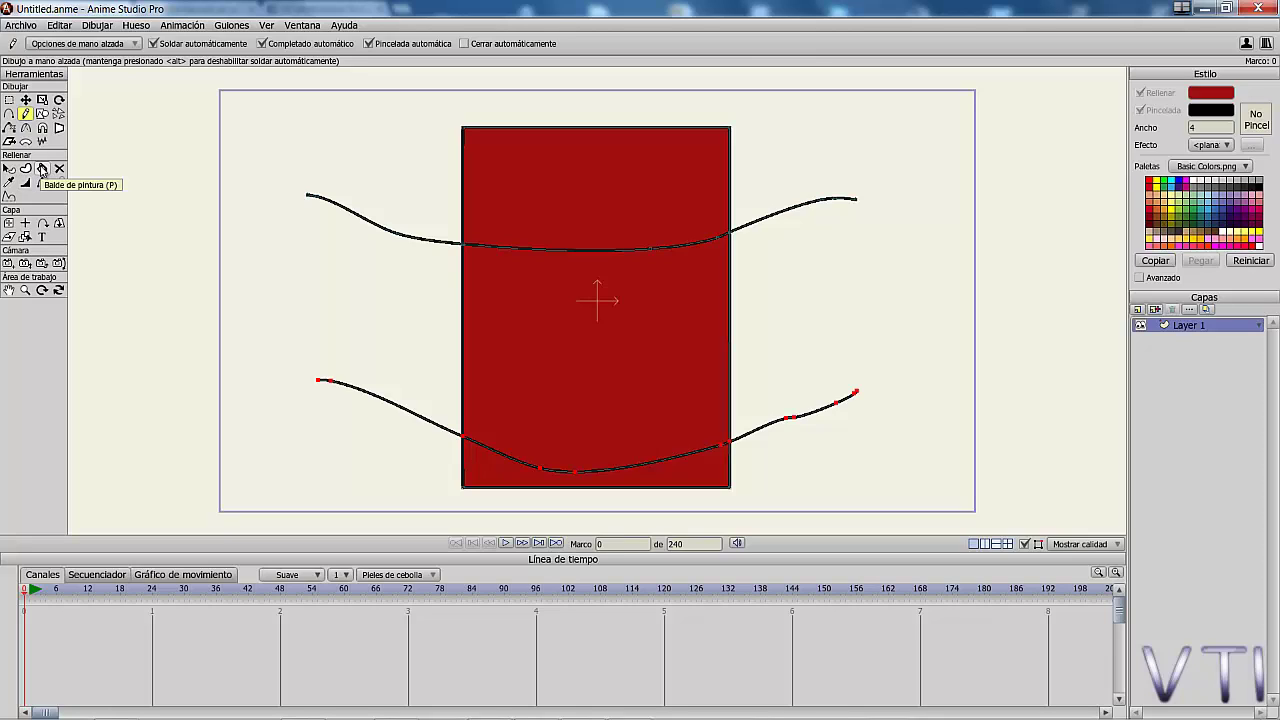
# Step: Set the fill color to bright green and fill the rectangle's region between the two curves with the Paint Bucket
pyautogui.click(43, 169)
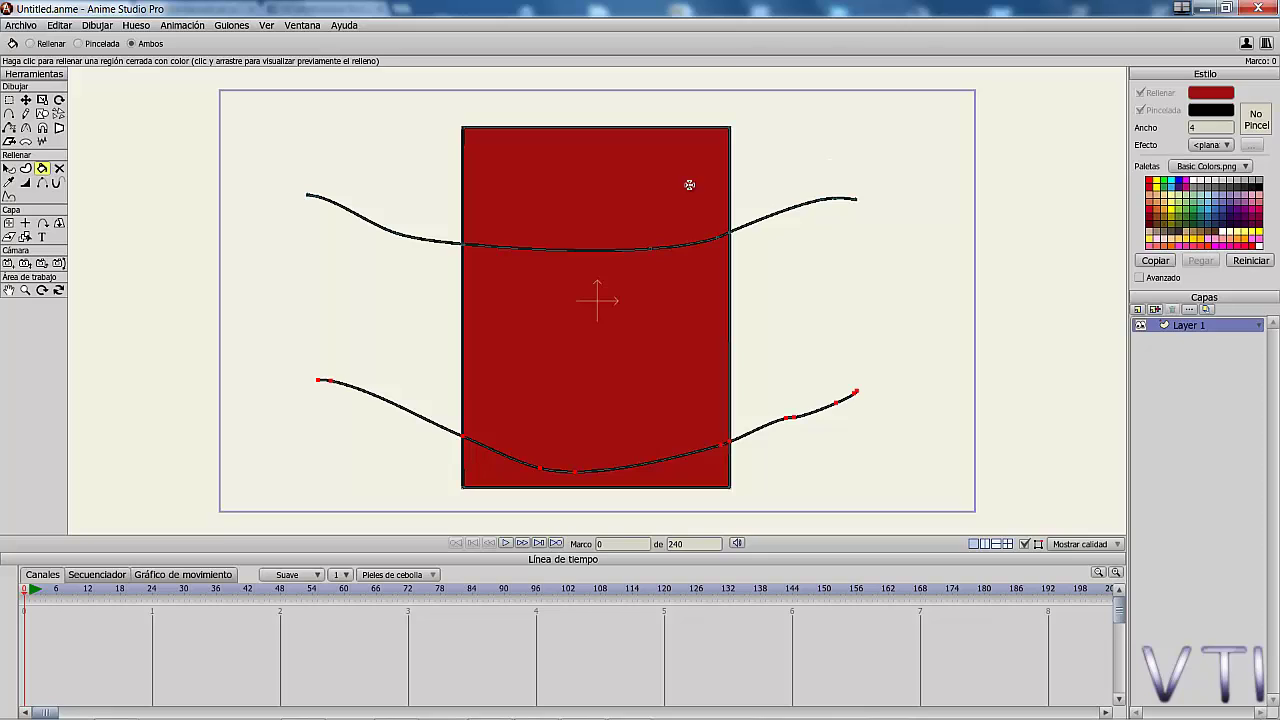
pyautogui.click(1217, 95)
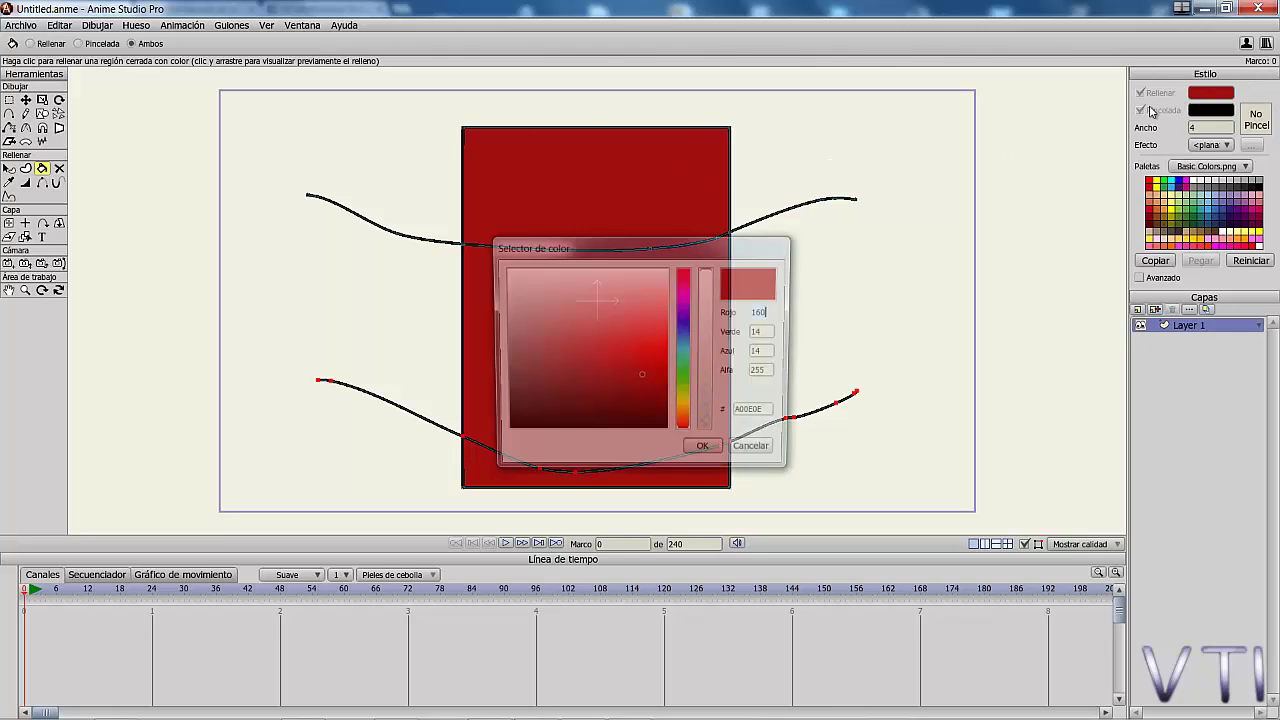
pyautogui.click(690, 381)
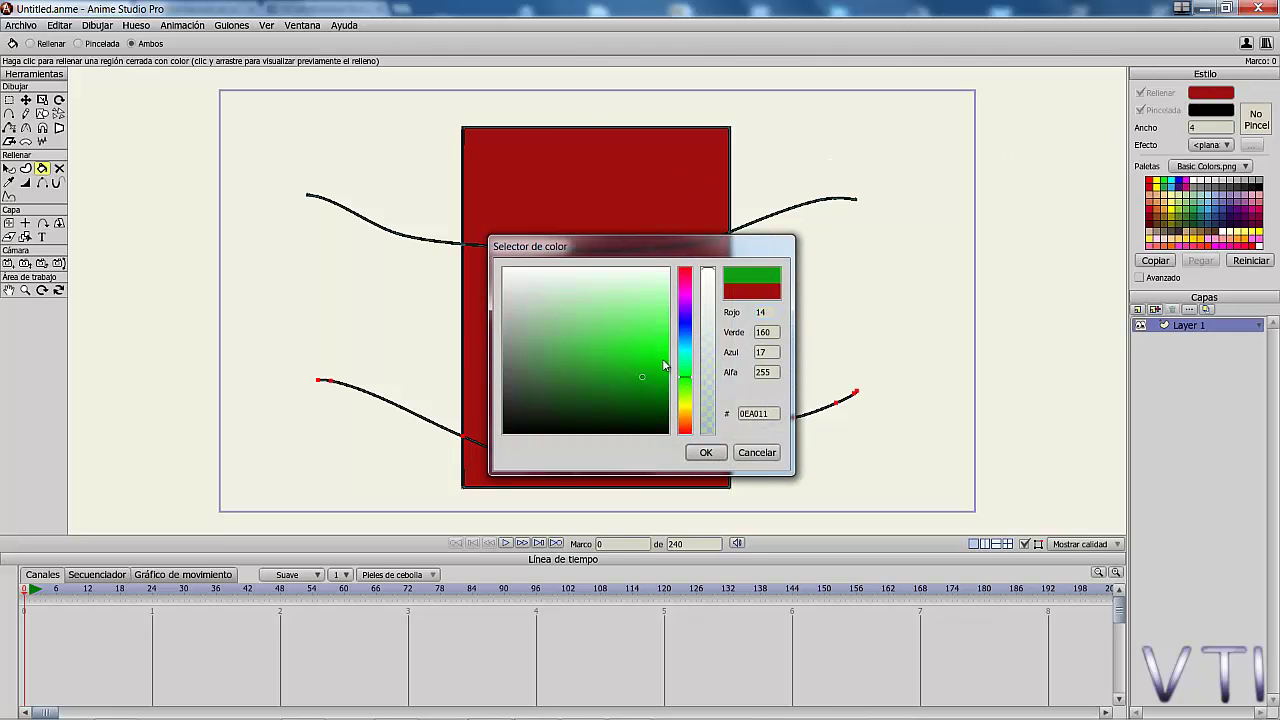
pyautogui.click(654, 357)
pyautogui.click(711, 452)
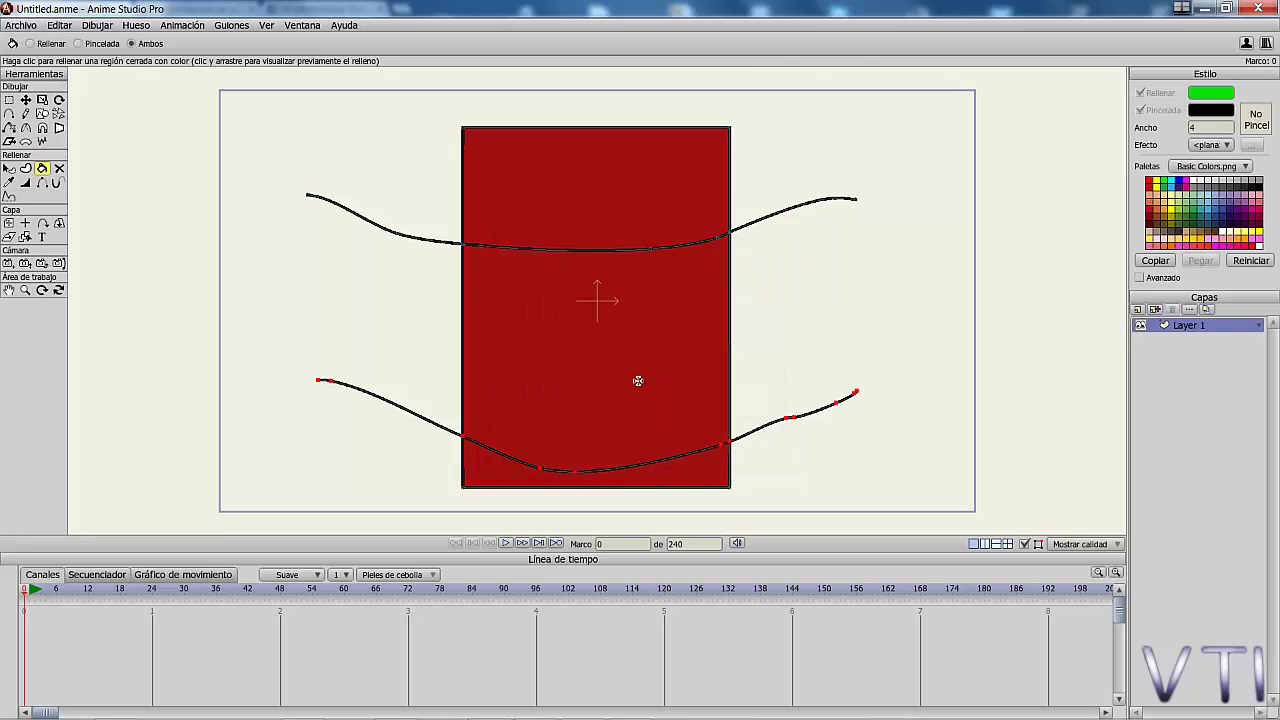
pyautogui.click(618, 356)
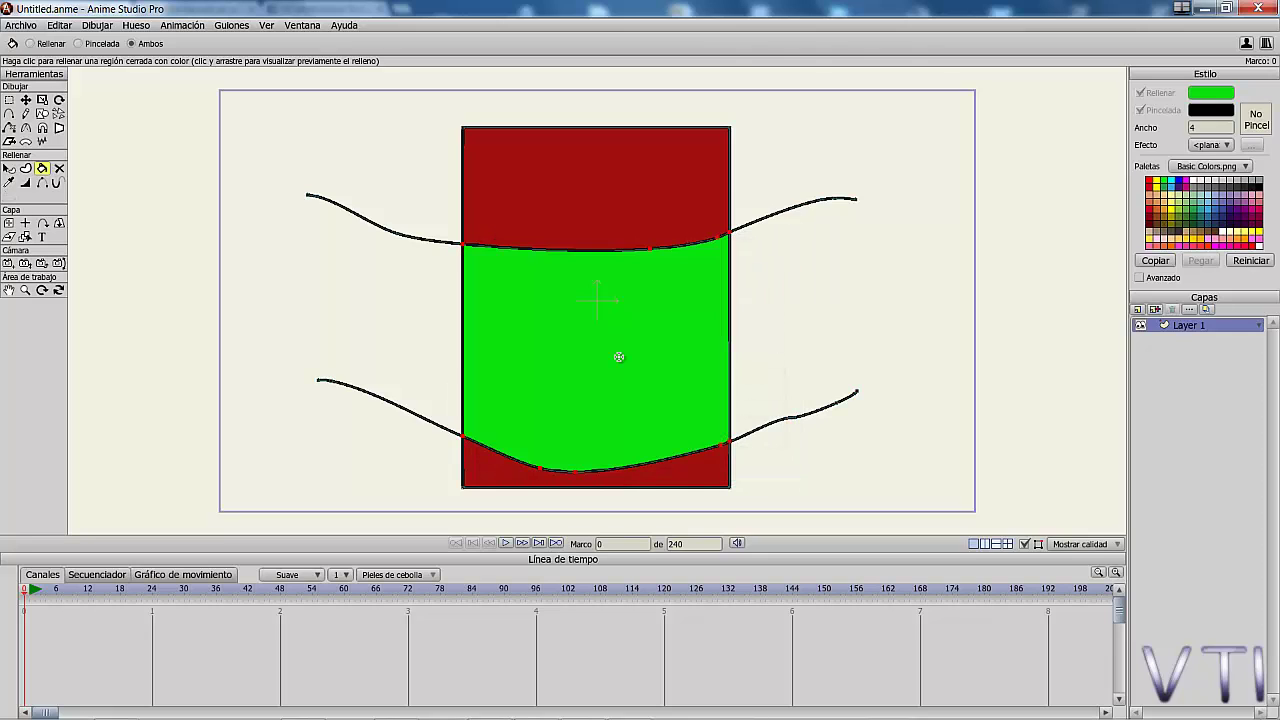
# Step: Delete the four curve ends that extend beyond the rectangle's sides with the Delete Edge tool
pyautogui.click(9, 130)
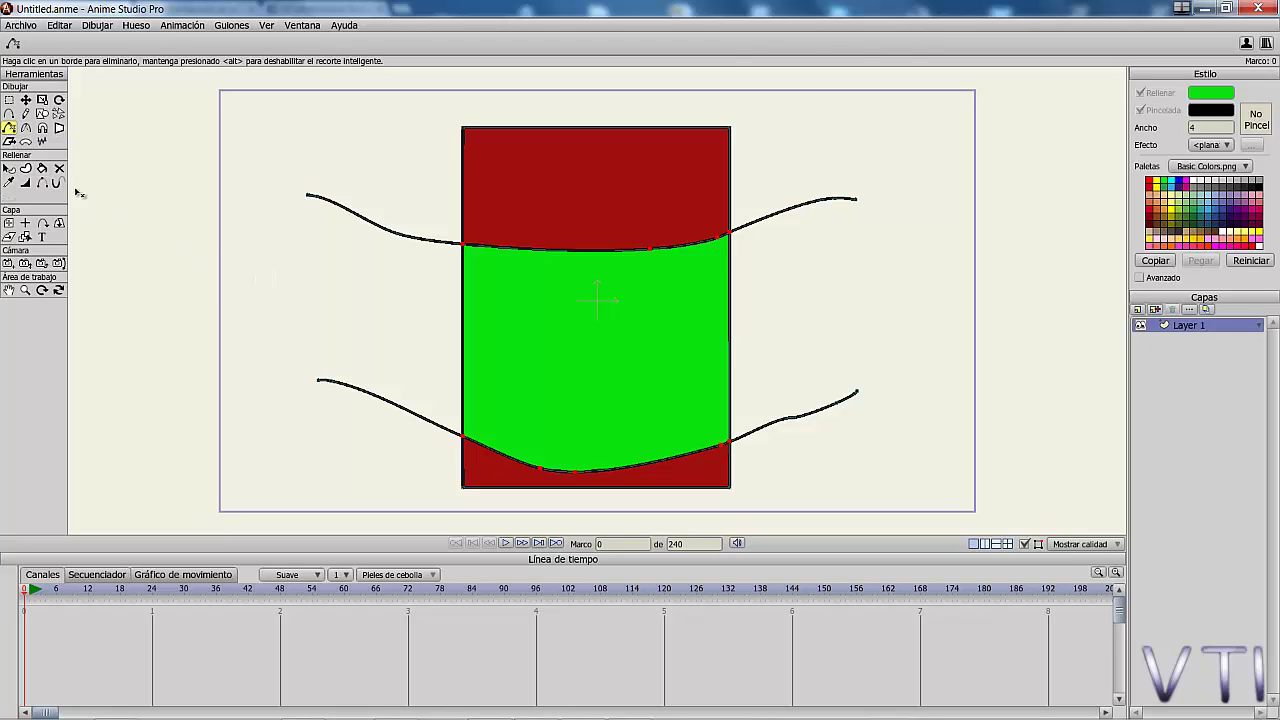
pyautogui.click(421, 241)
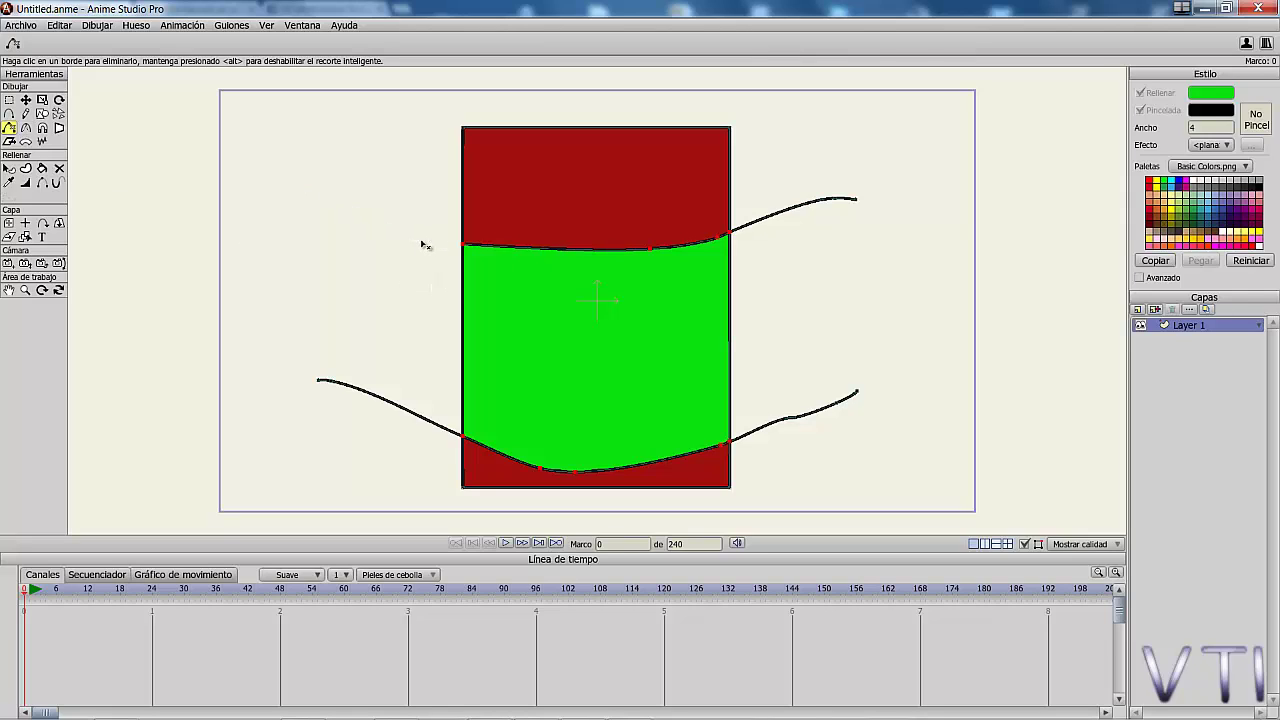
pyautogui.click(413, 417)
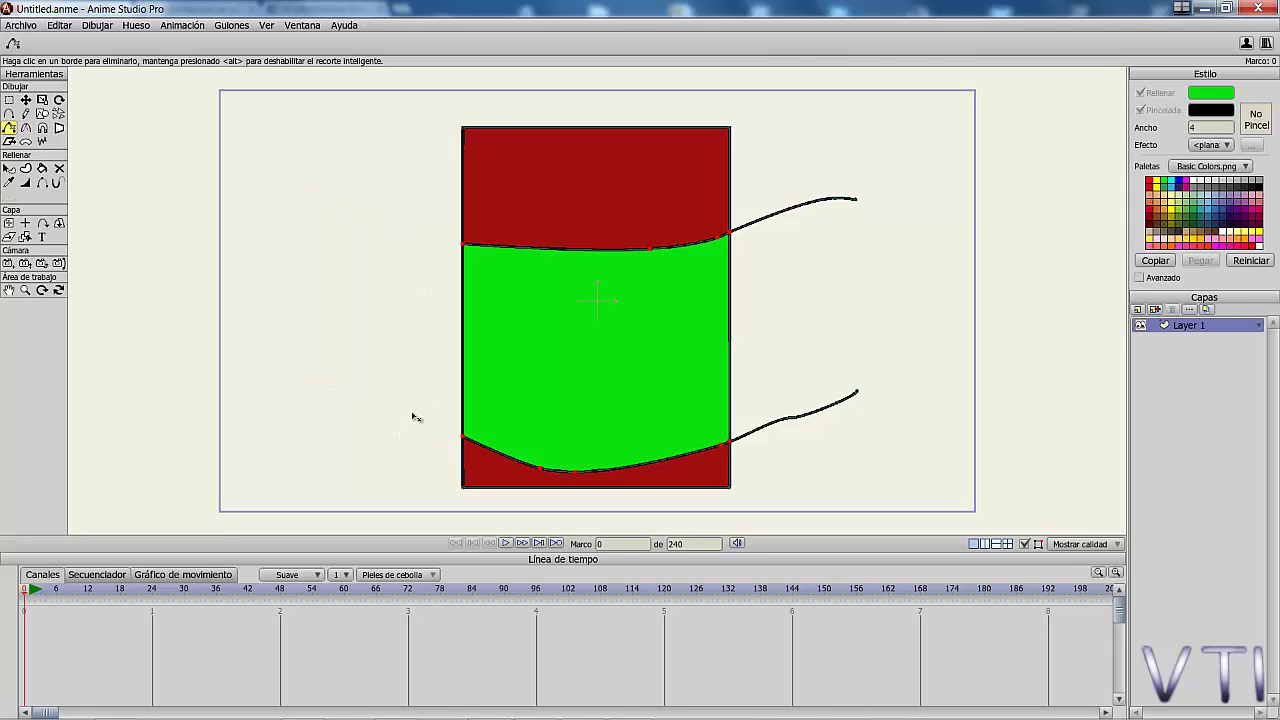
pyautogui.click(762, 431)
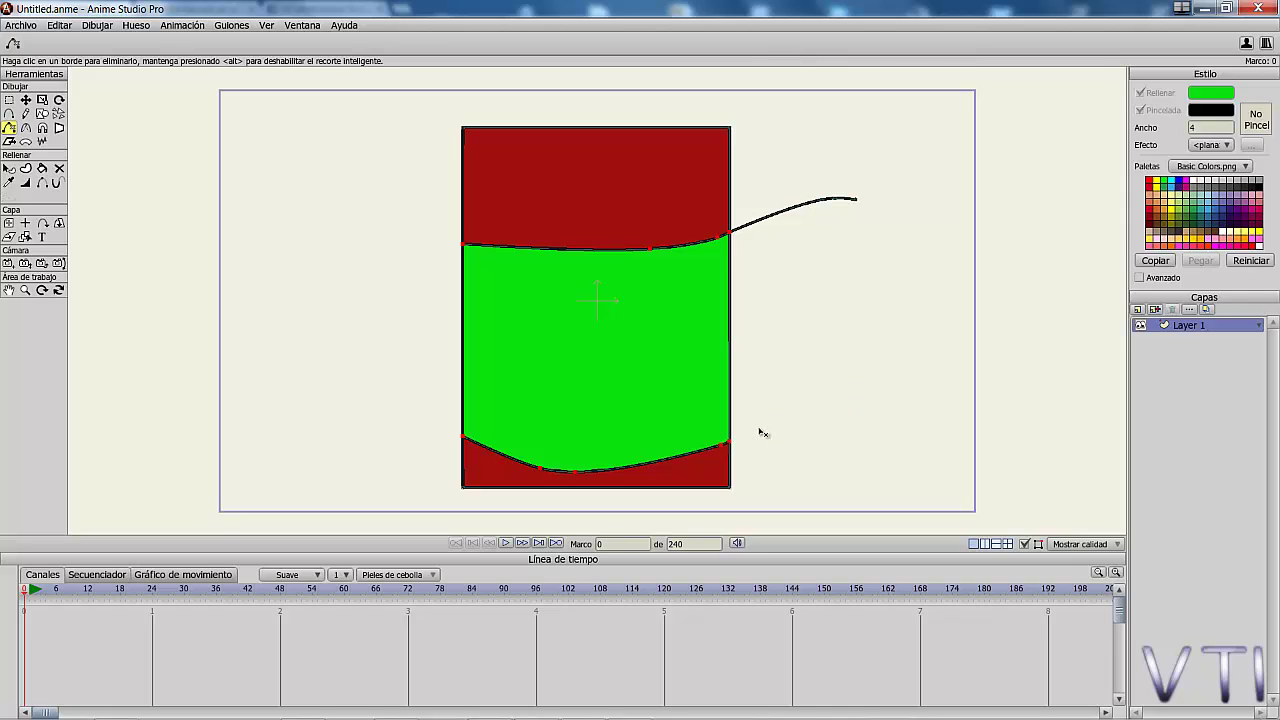
pyautogui.click(787, 215)
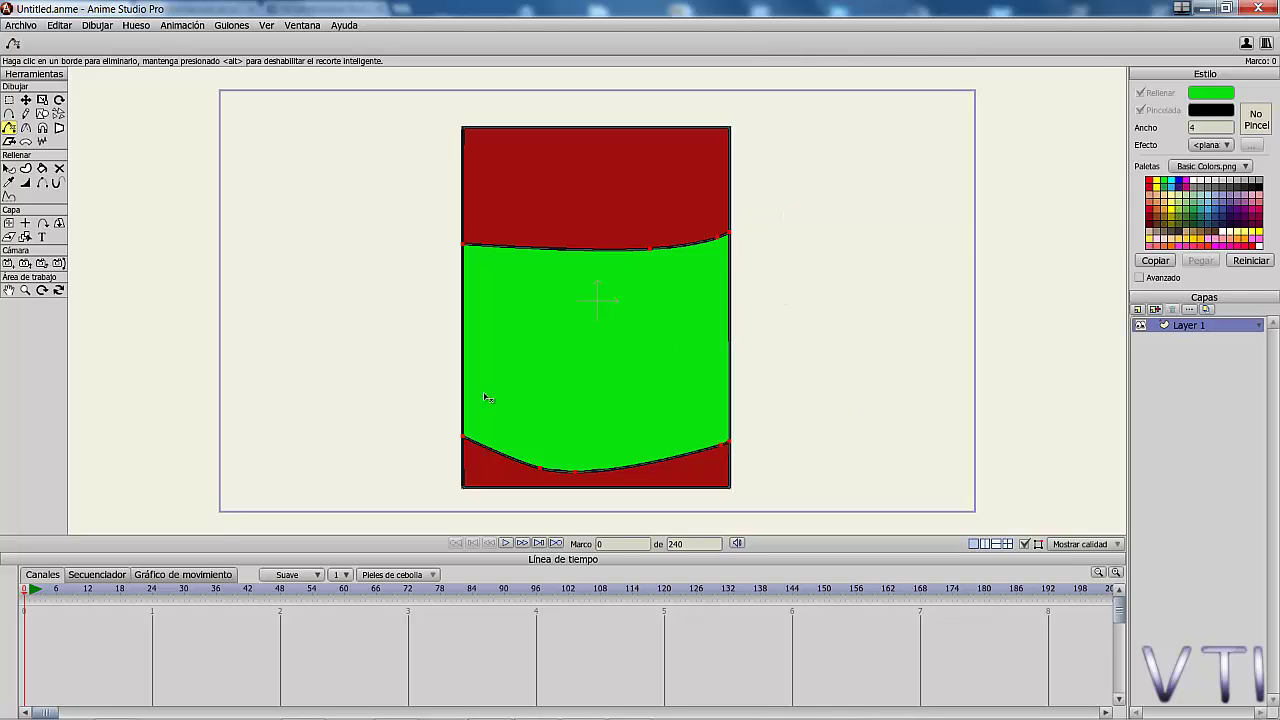
# Step: Select the green middle shape and then the red rectangle shape with the Select Shape tool to compare their extents
pyautogui.scroll(-1, 198, 369)
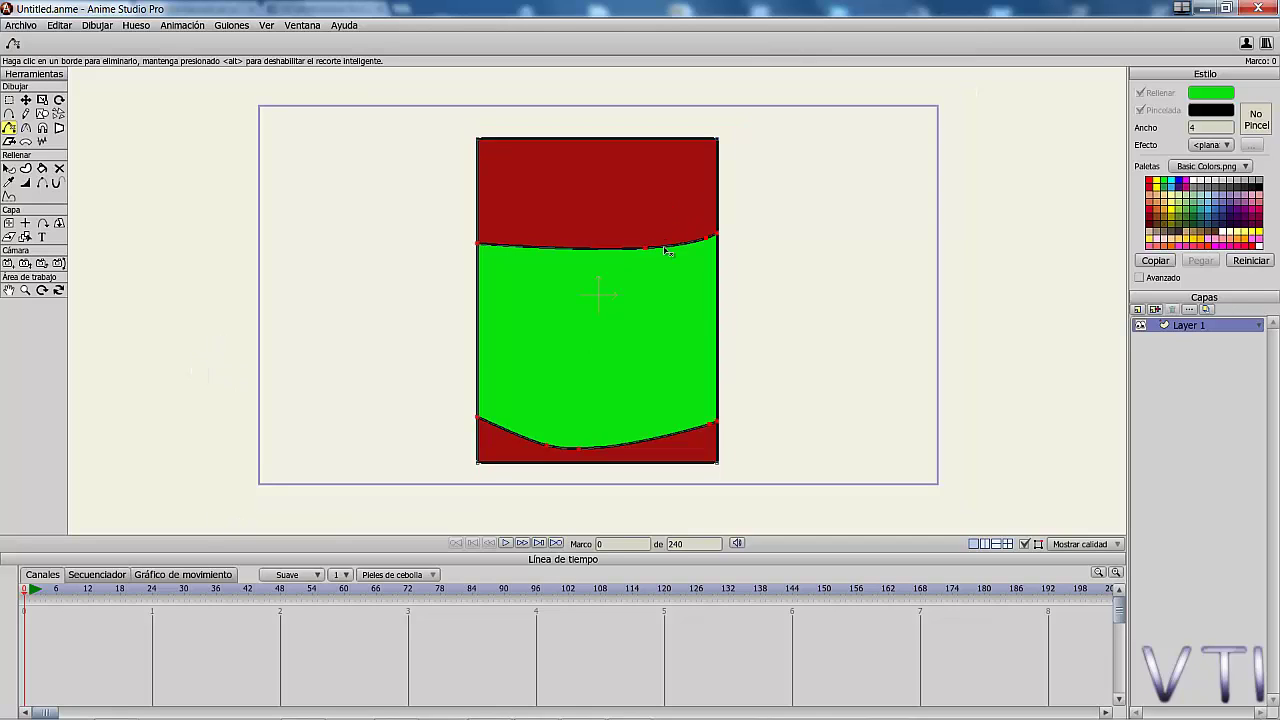
pyautogui.click(8, 169)
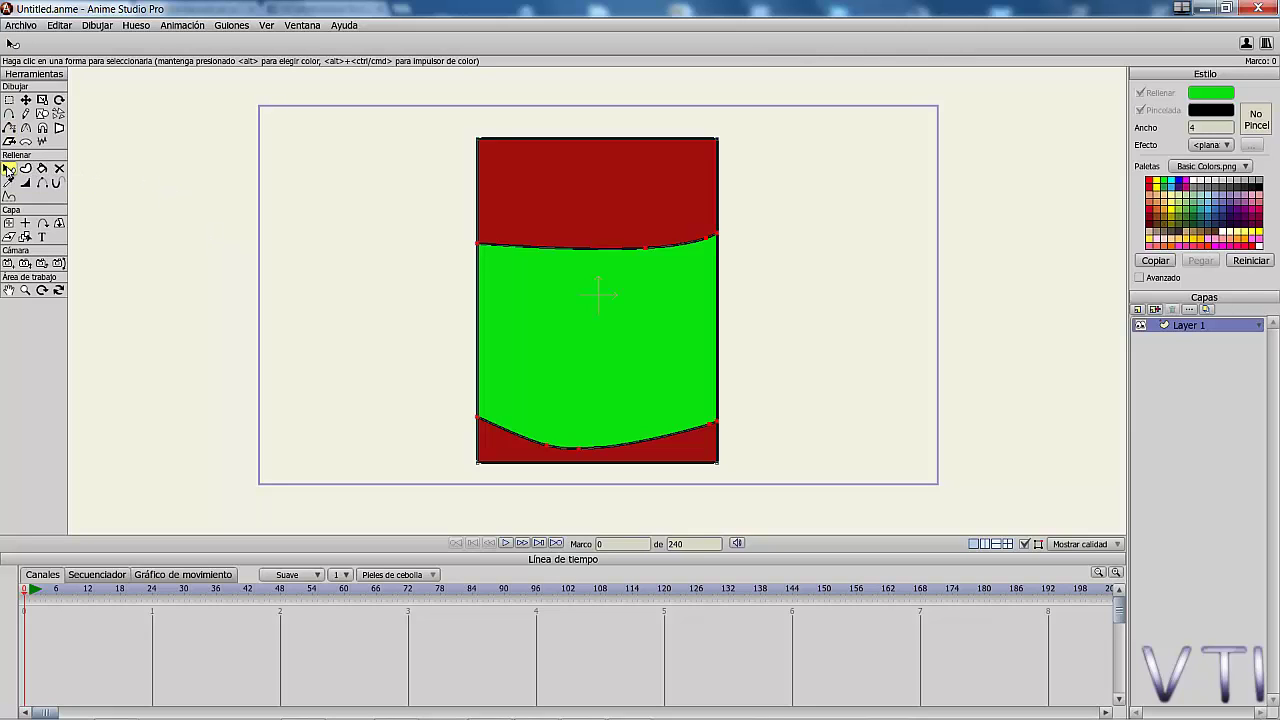
pyautogui.click(537, 344)
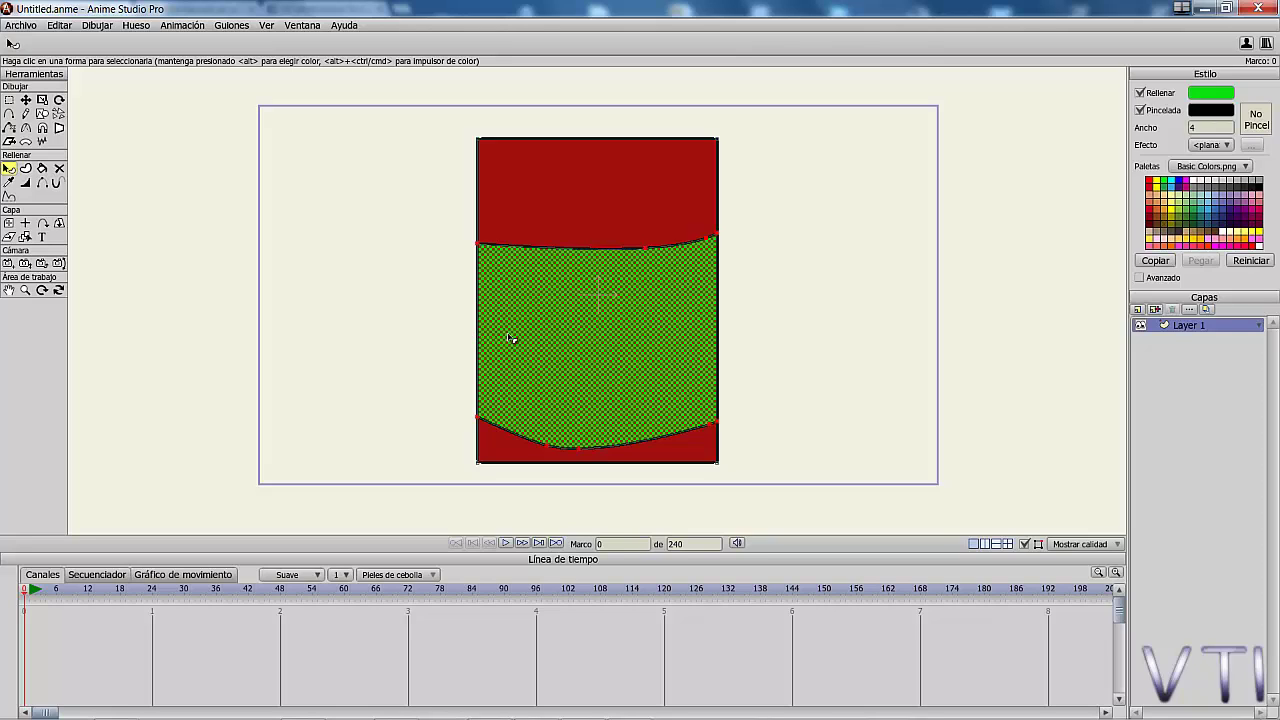
pyautogui.click(577, 191)
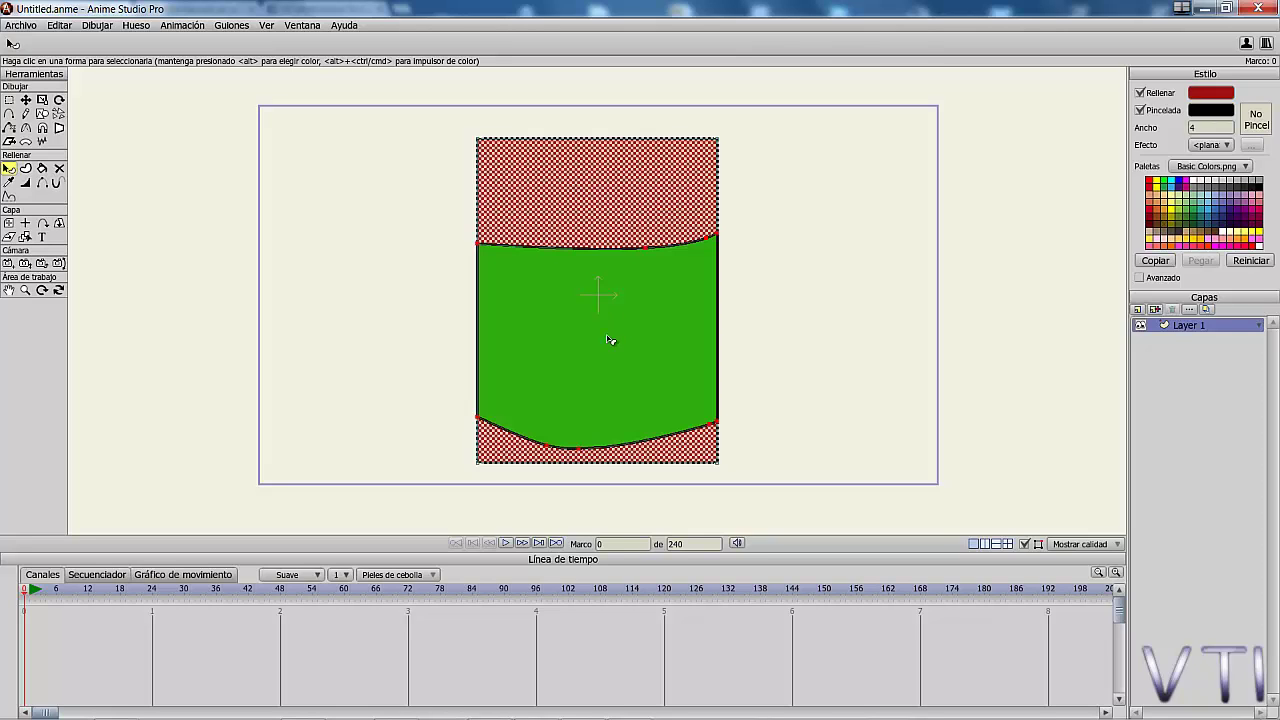